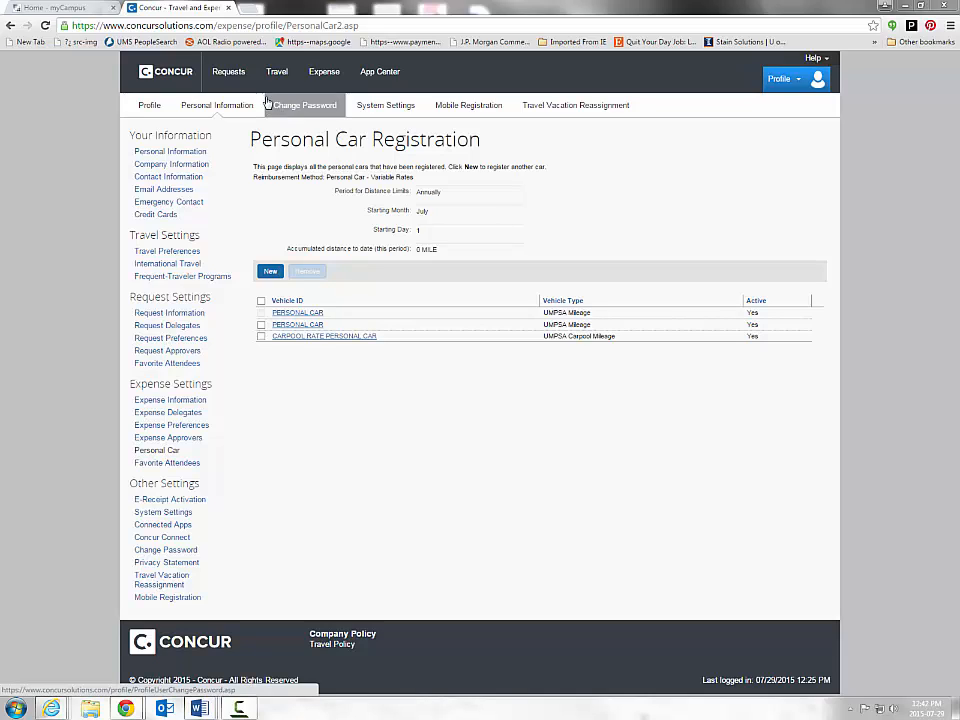
# - Return to the Concur home page and choose Start a Request from the New tile
pyautogui.click(180, 77)
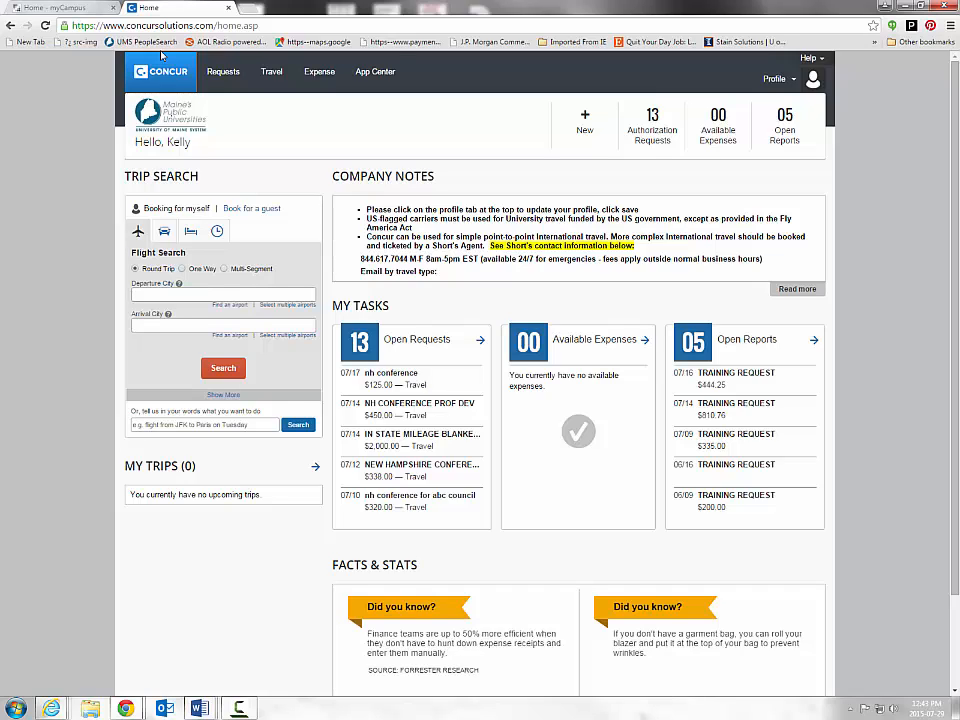
pyautogui.moveTo(579, 119)
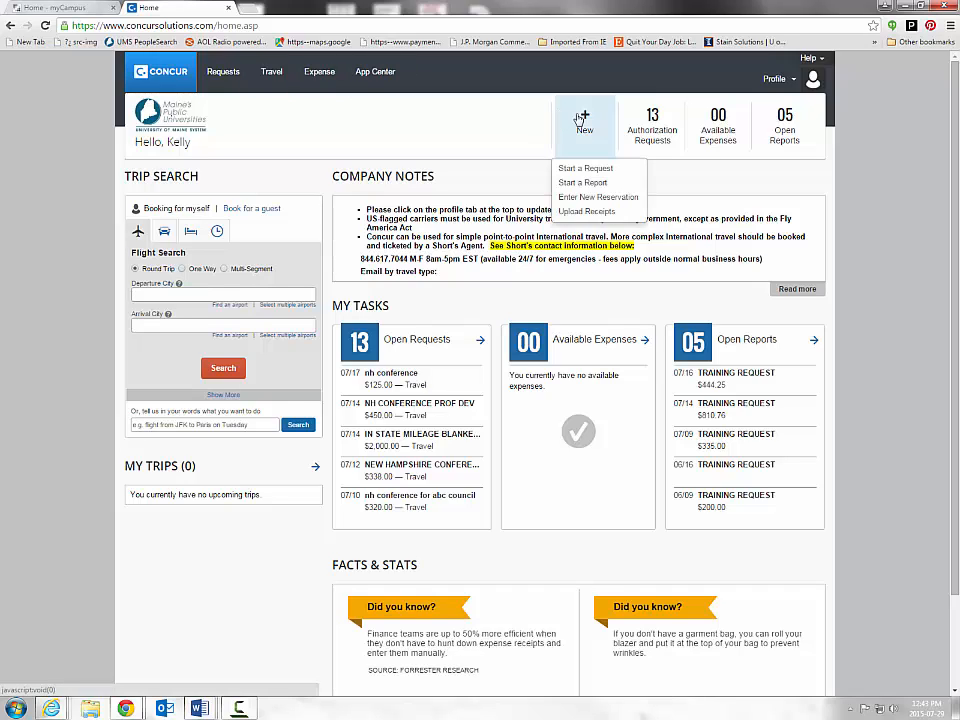
pyautogui.click(587, 169)
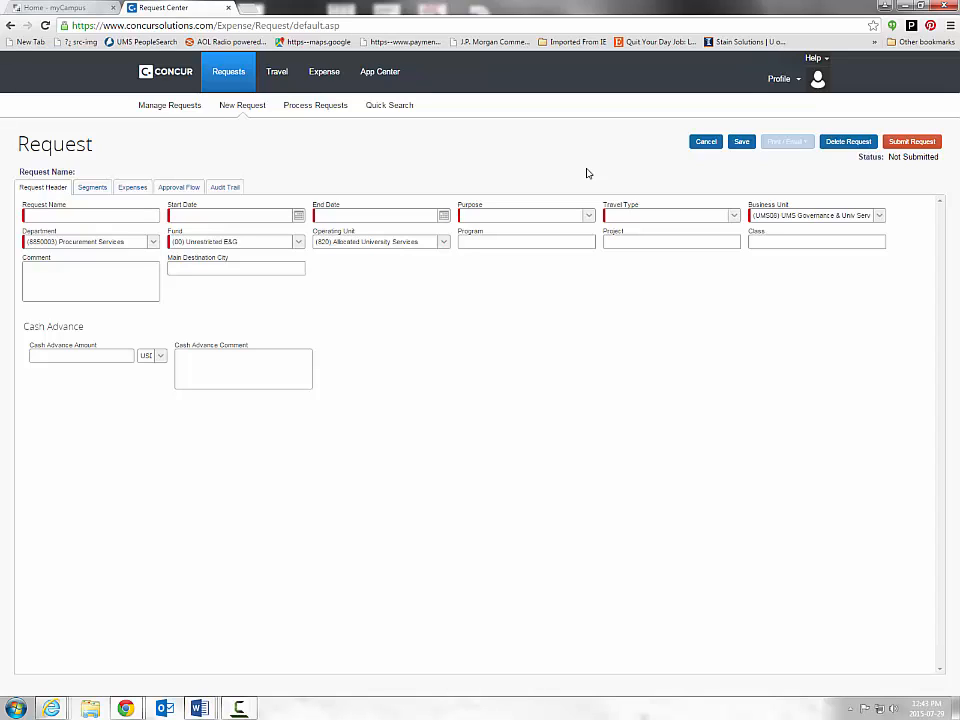
# - Enter 'ABCD CONFERENCE' as the Request Name
pyautogui.click(116, 219)
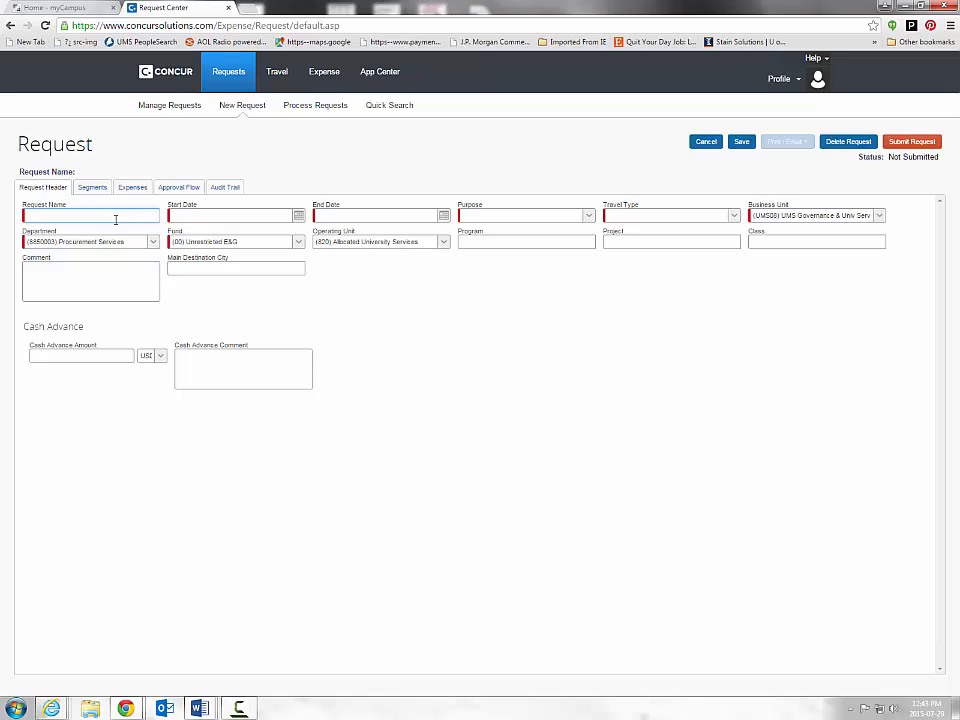
pyautogui.write('ABCD CC')
pyautogui.write('NFERENCE')
pyautogui.press('Tab')
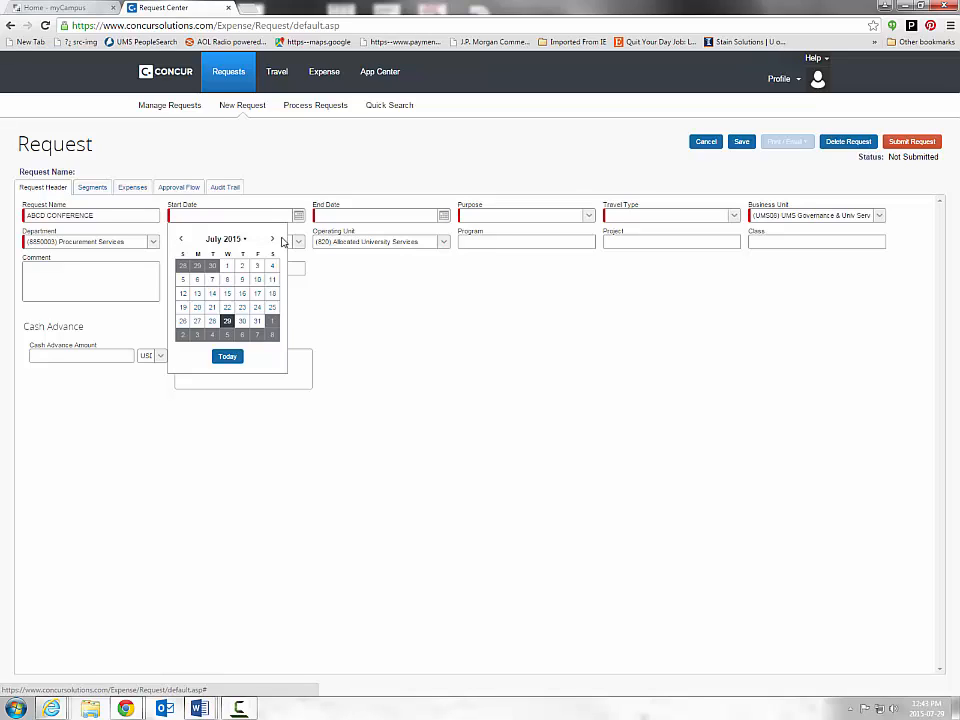
# - Pick August 1, 2015 as the start date and August 8, 2015 as the end date
pyautogui.click(226, 322)
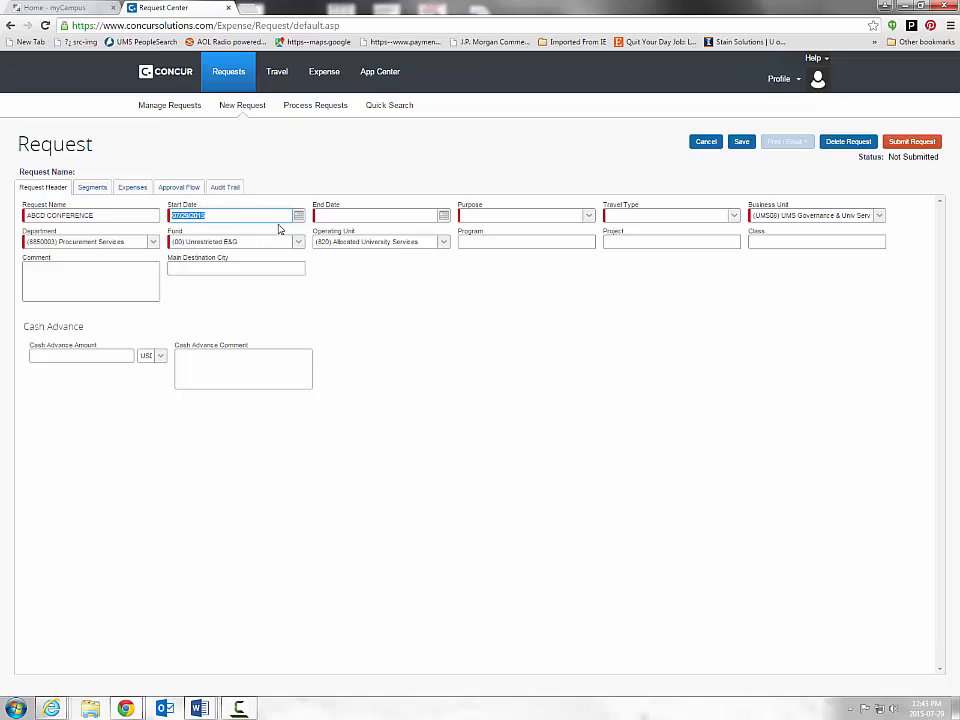
pyautogui.press('Down')
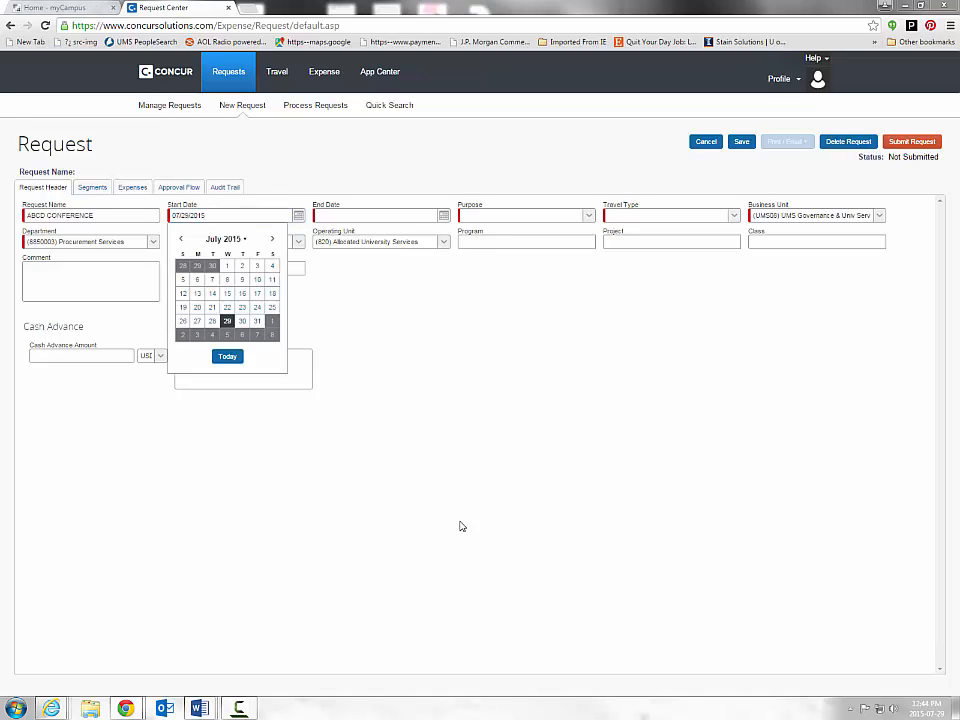
pyautogui.click(273, 240)
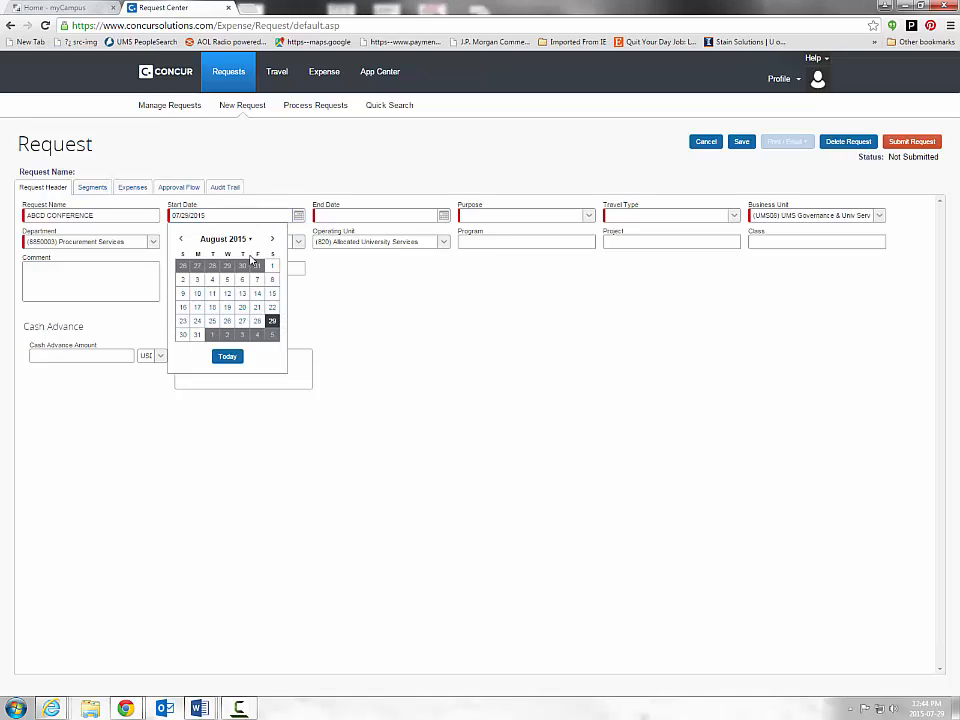
pyautogui.click(276, 272)
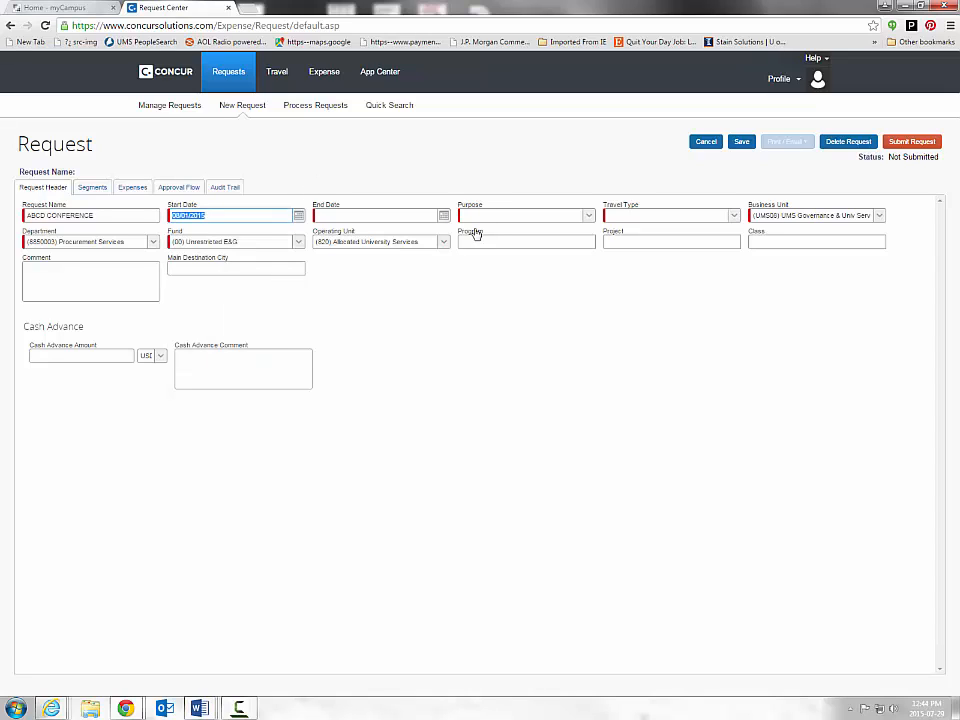
pyautogui.click(444, 216)
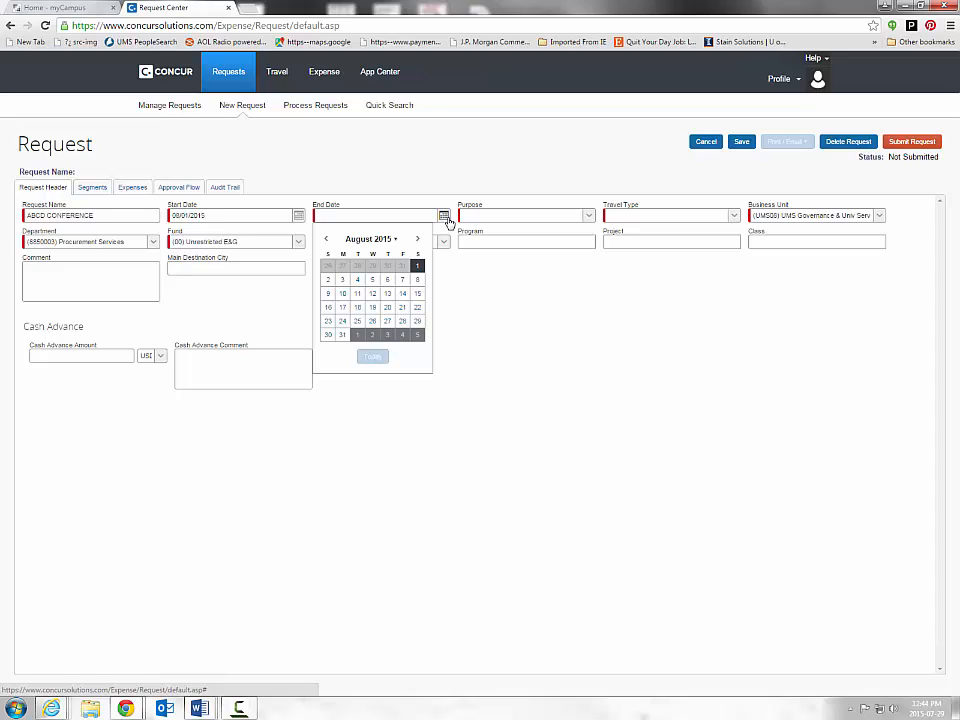
pyautogui.click(417, 284)
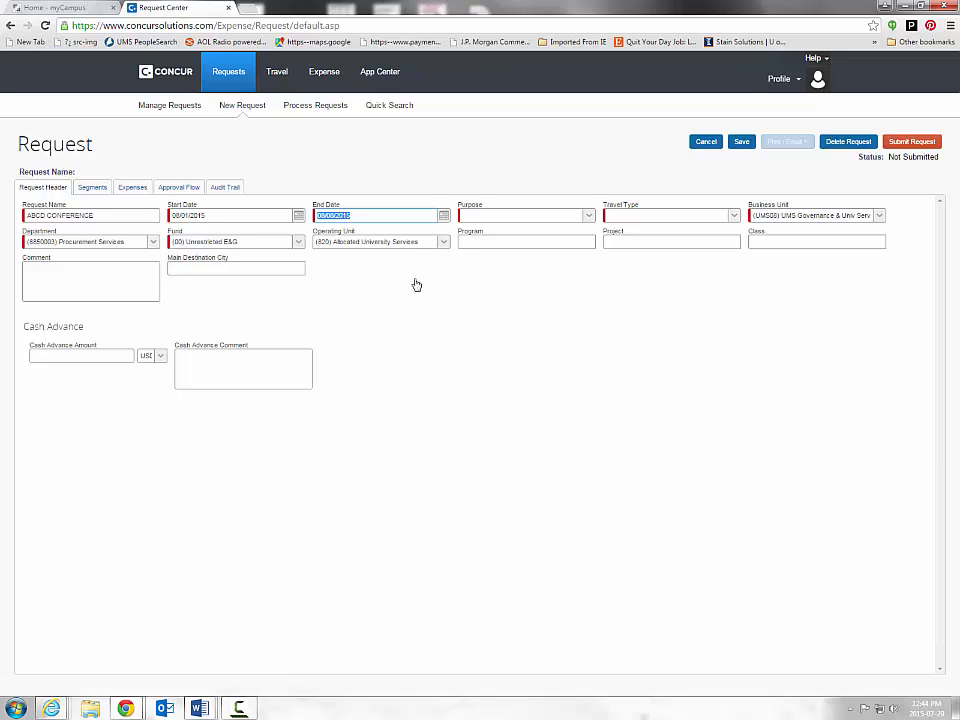
pyautogui.click(591, 218)
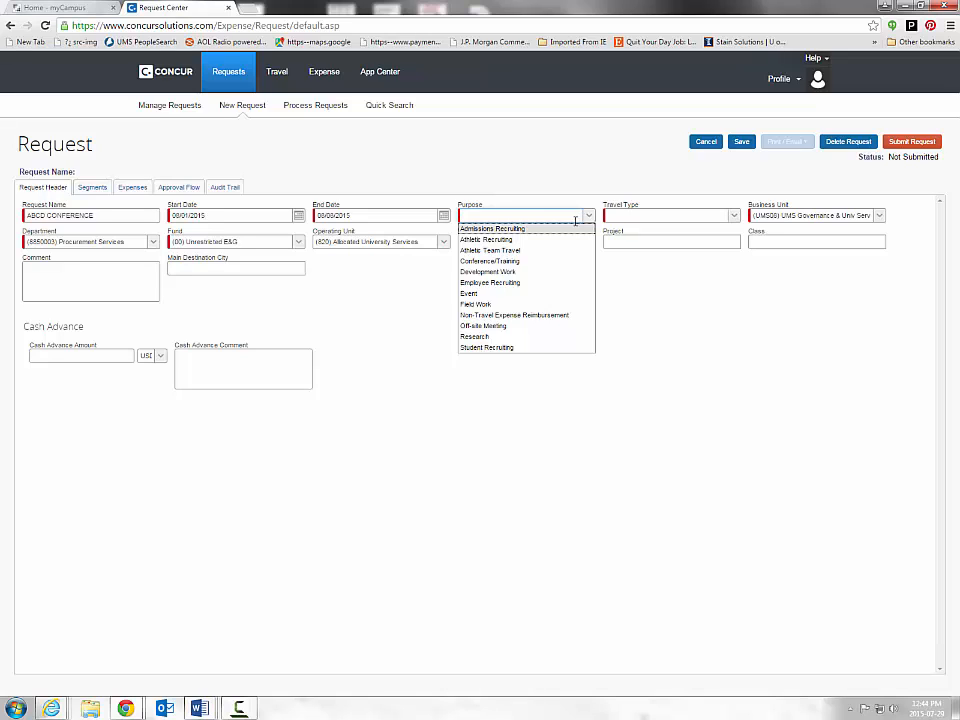
# - Choose Conference/Training as the purpose and Out-of-State as the travel type
pyautogui.click(500, 262)
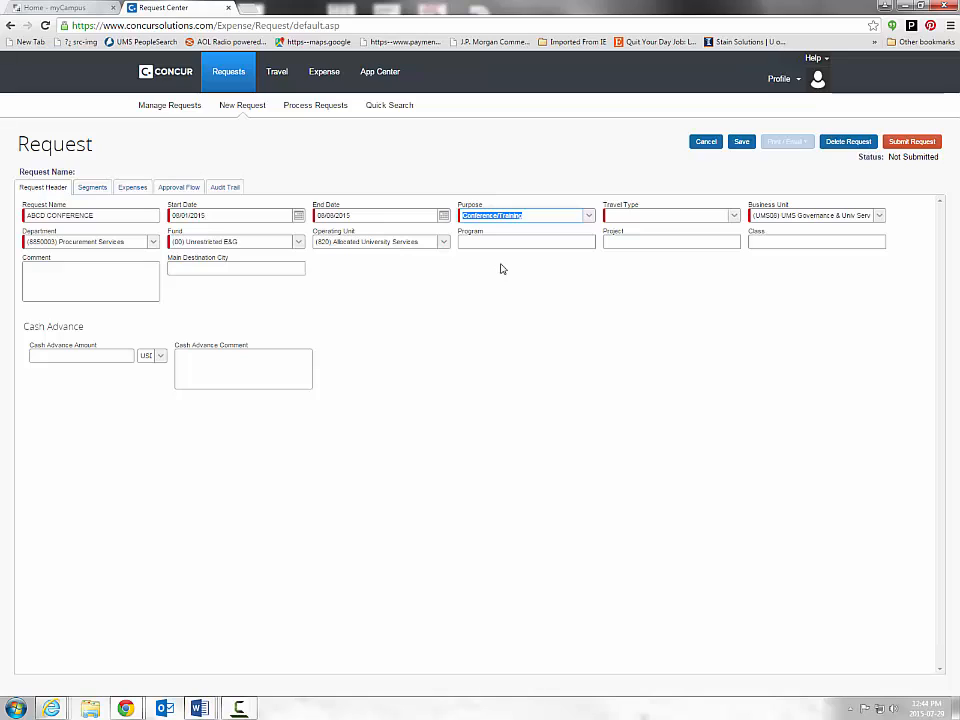
pyautogui.click(733, 216)
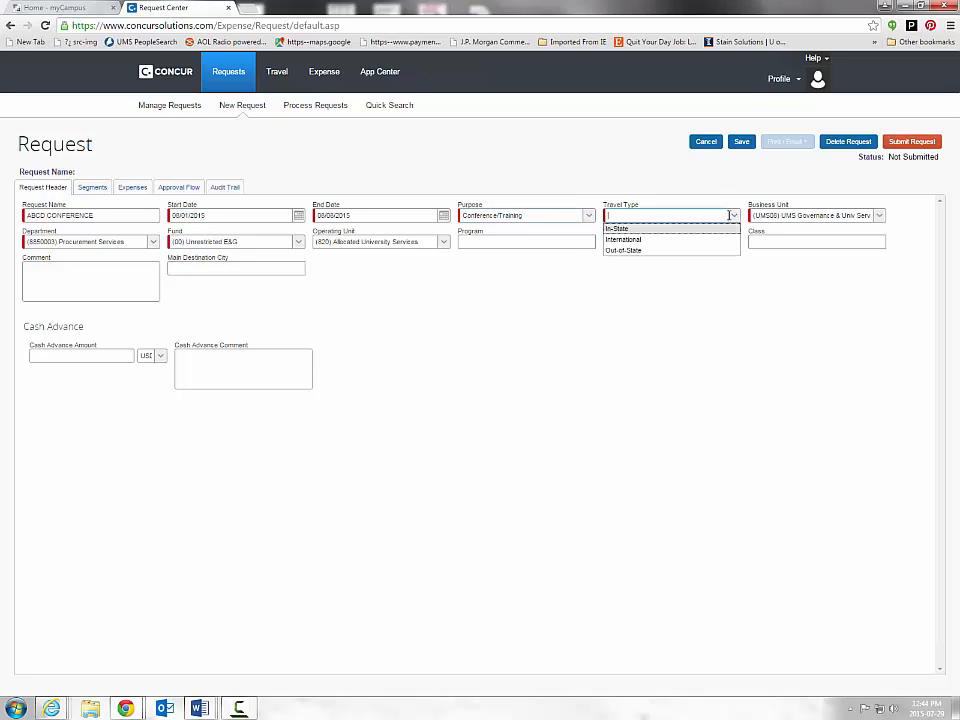
pyautogui.click(641, 251)
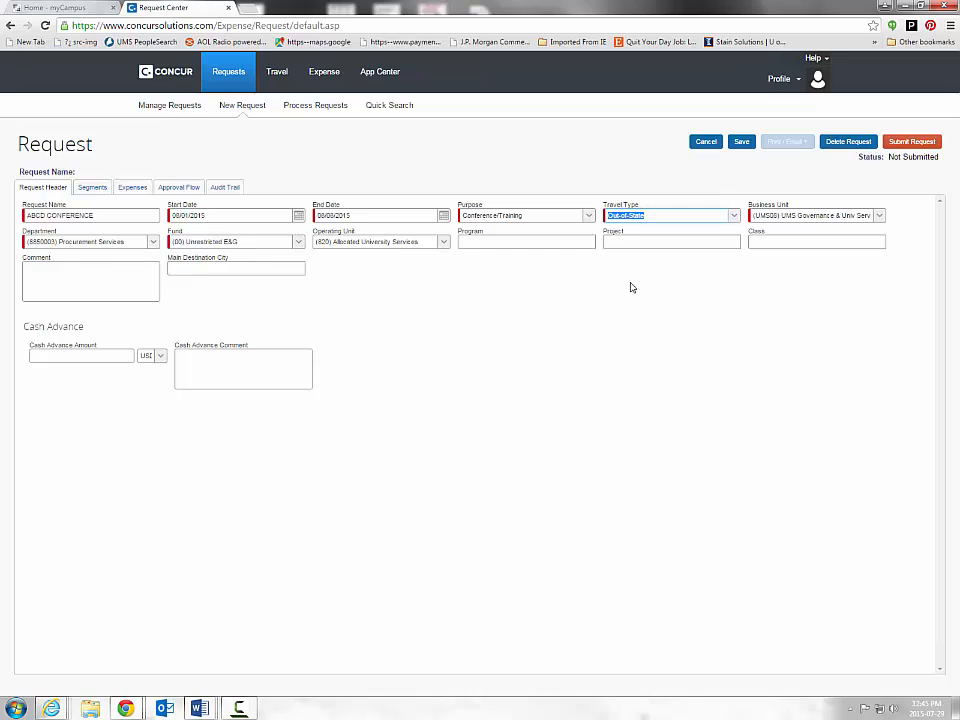
# - Replace the department with (8850002) Strategic Sourcing by searching '885'
pyautogui.click(138, 242)
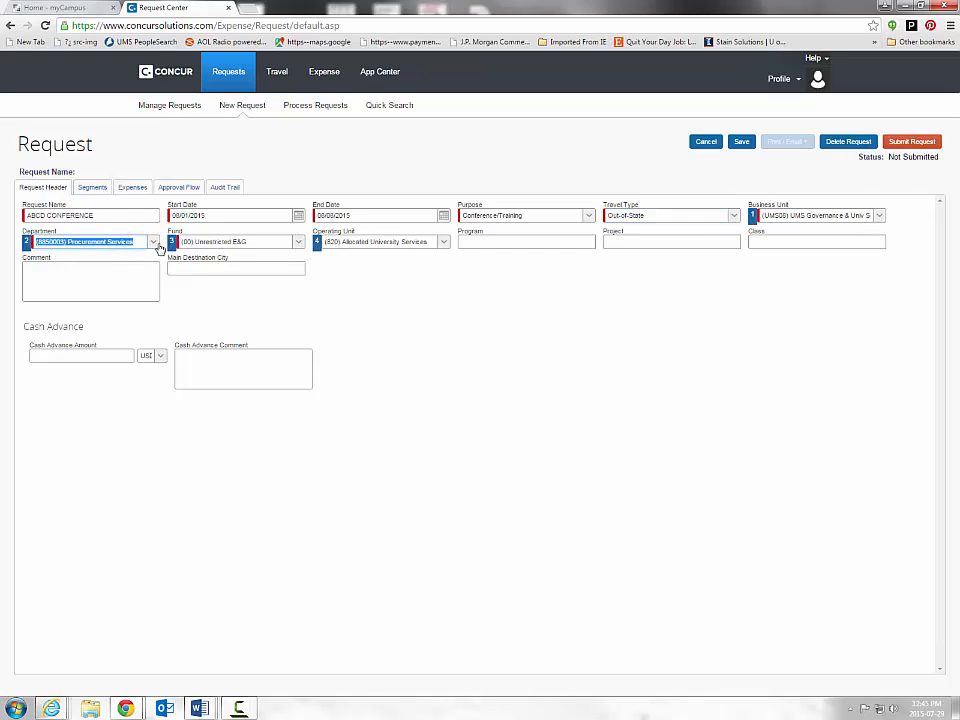
pyautogui.click(138, 242)
pyautogui.moveTo(138, 242); pyautogui.dragTo(17, 242)
pyautogui.write('885')
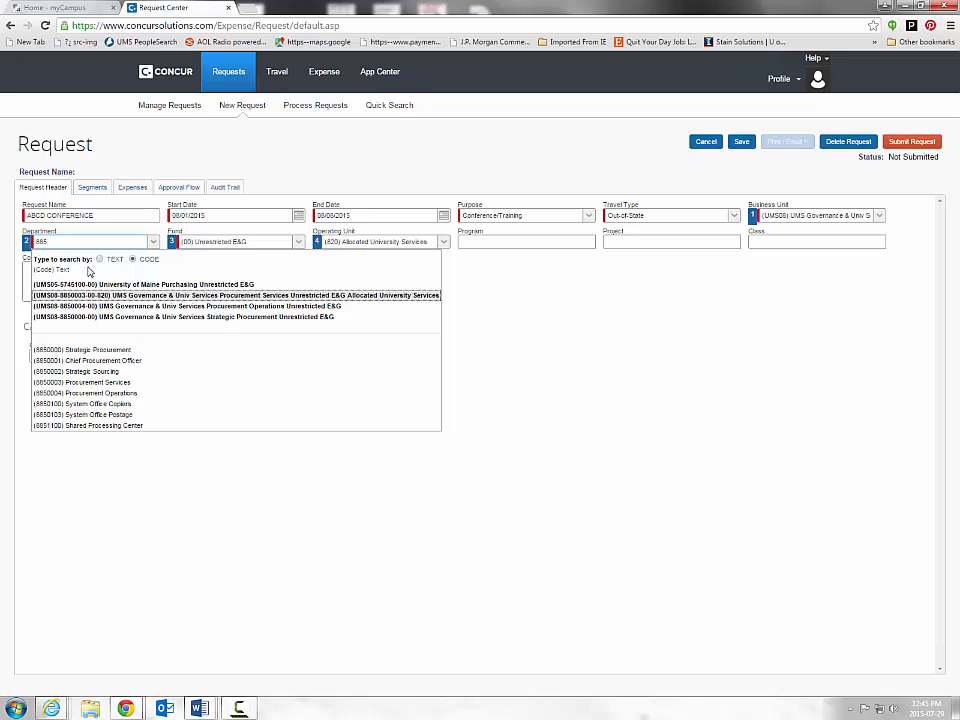
pyautogui.click(94, 371)
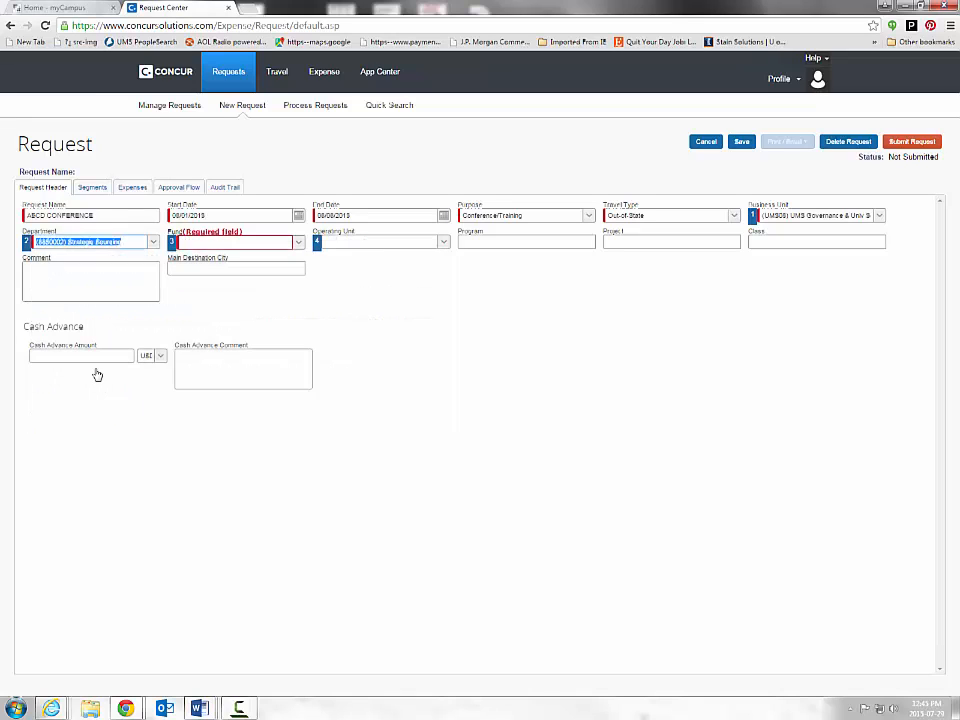
# - Set the Fund to (00) Unrestricted E&G
pyautogui.click(264, 248)
pyautogui.click(298, 245)
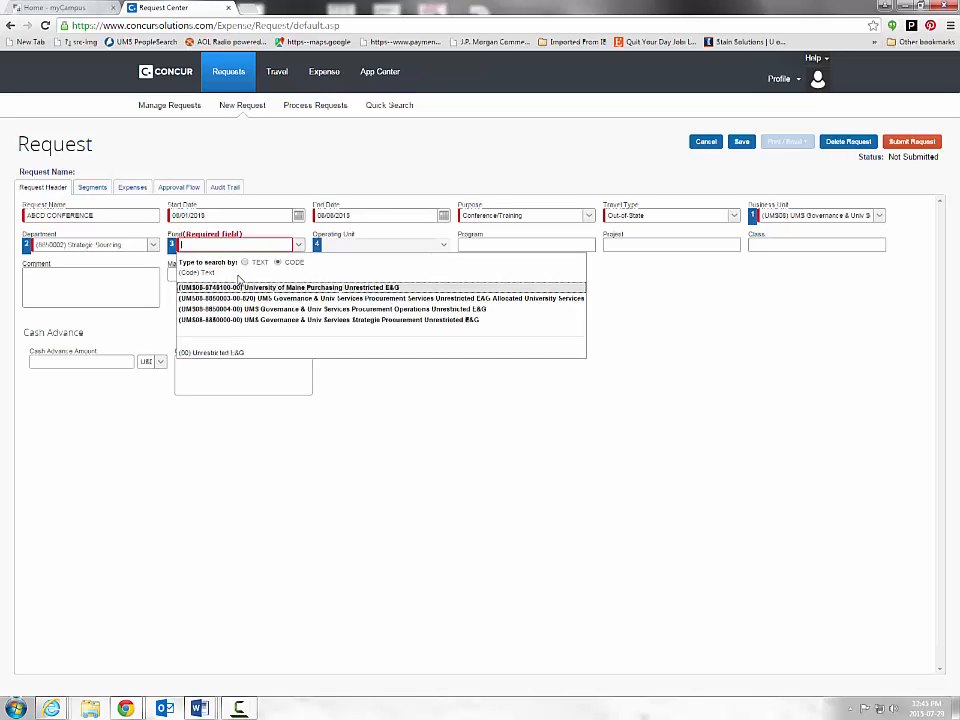
pyautogui.click(184, 354)
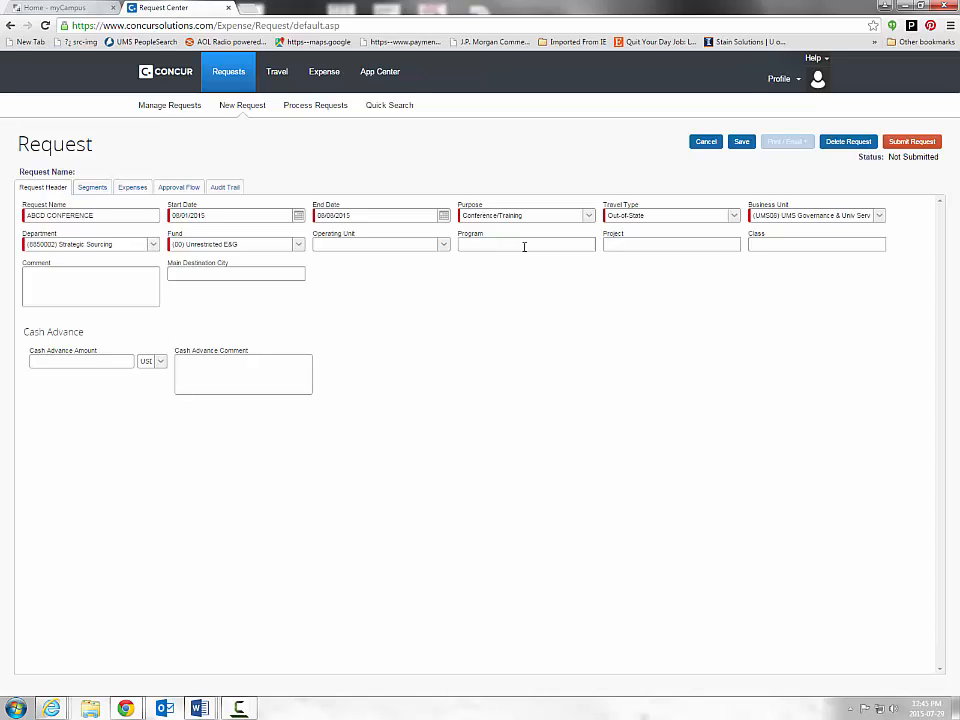
# - Search programs by EITHER text or code and select (88764) Strategic Investment Fund Rsrv
pyautogui.click(523, 247)
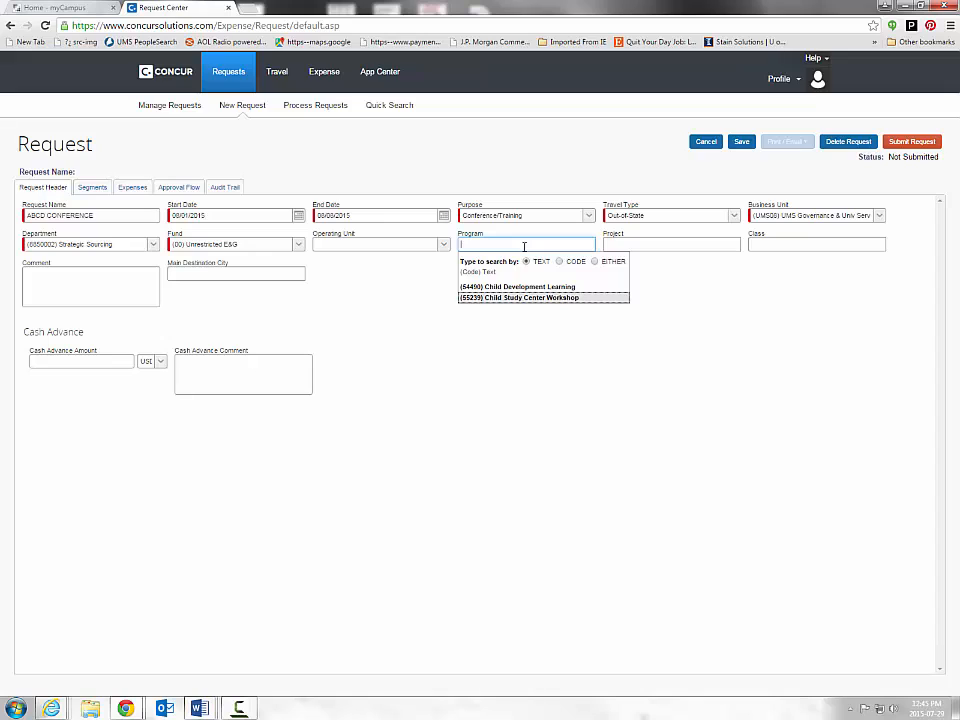
pyautogui.write('5')
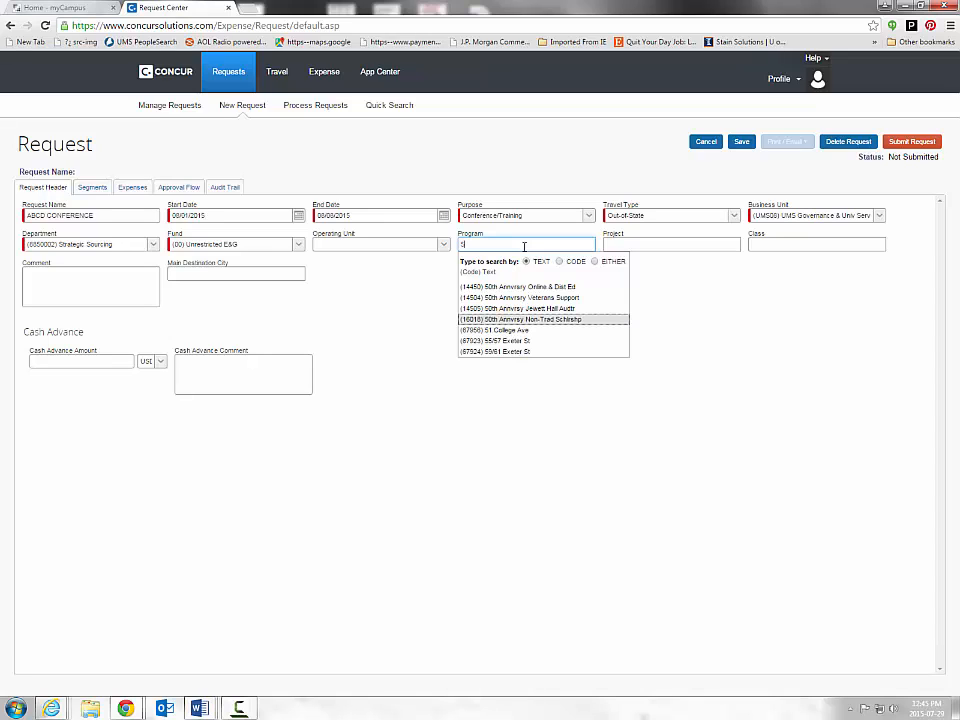
pyautogui.write('8')
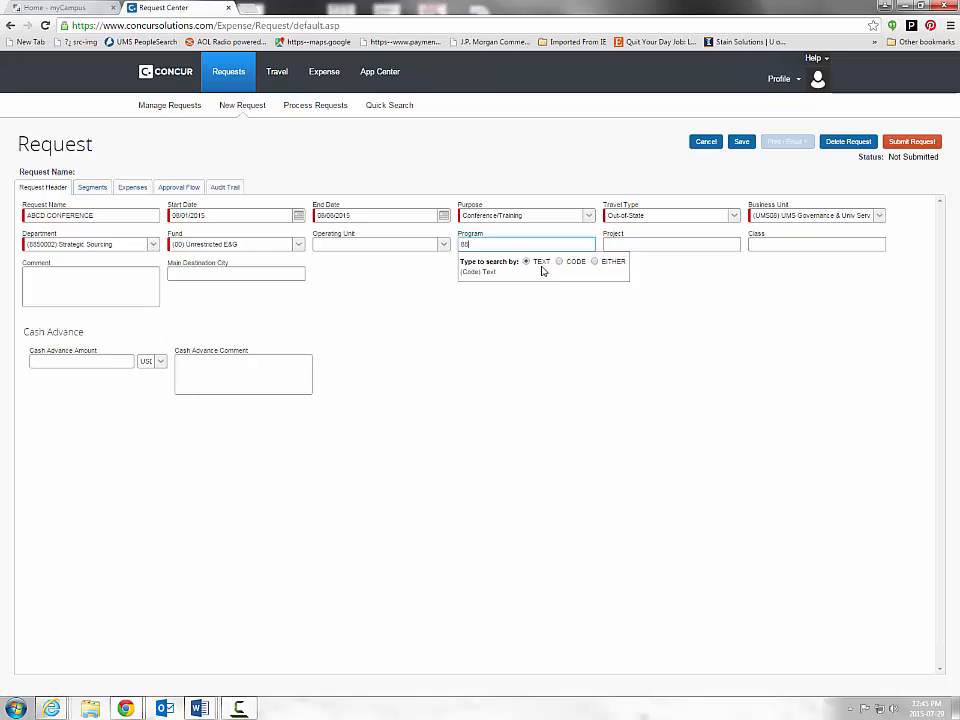
pyautogui.click(559, 261)
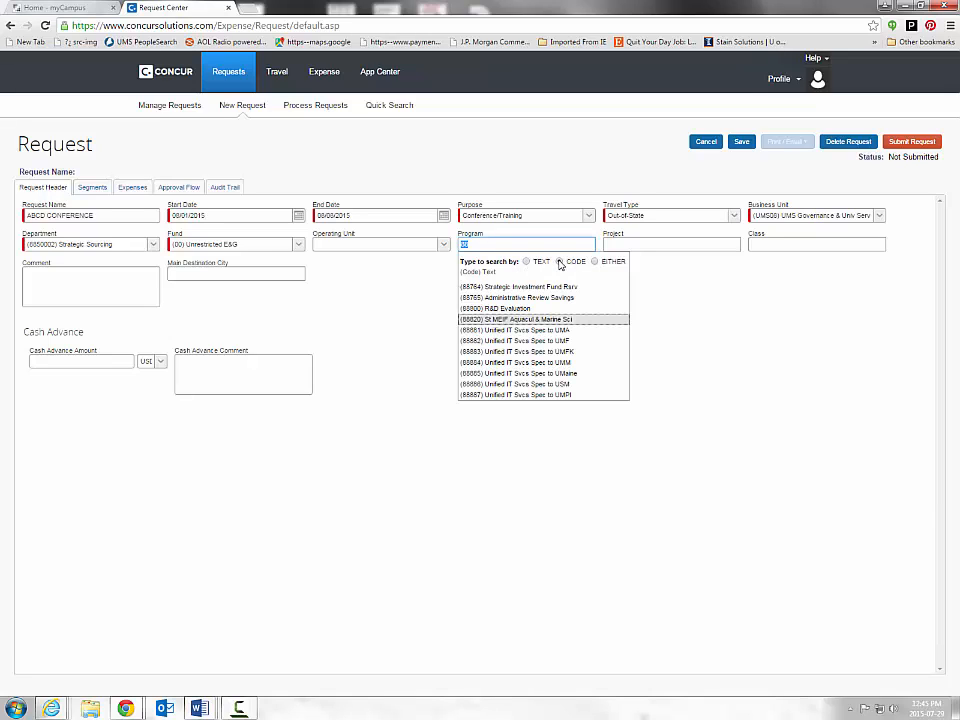
pyautogui.click(595, 261)
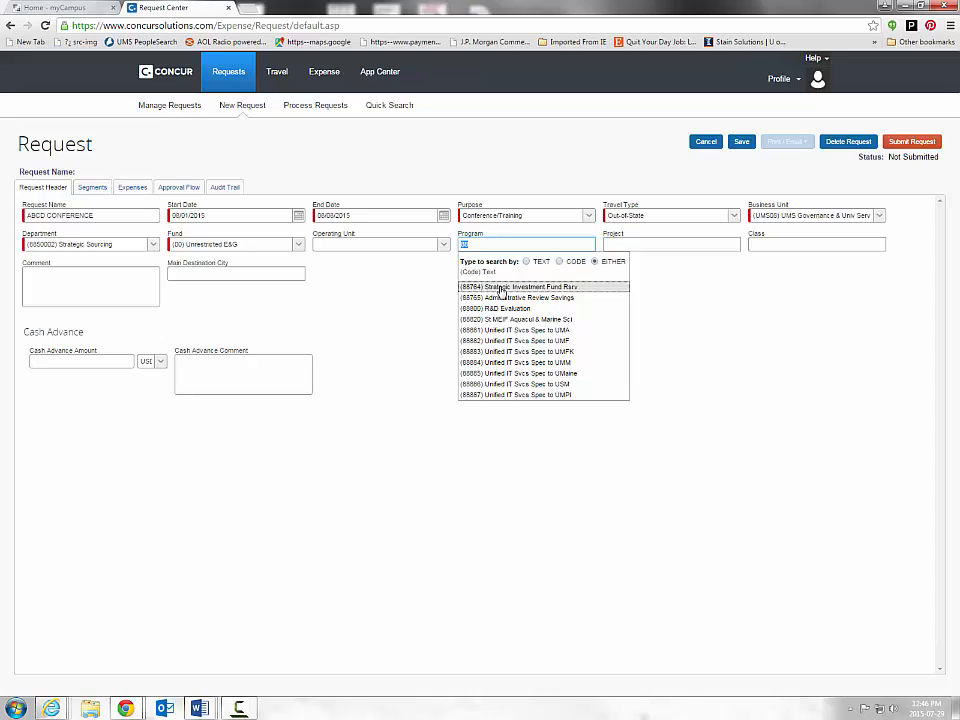
pyautogui.click(501, 290)
pyautogui.click(663, 244)
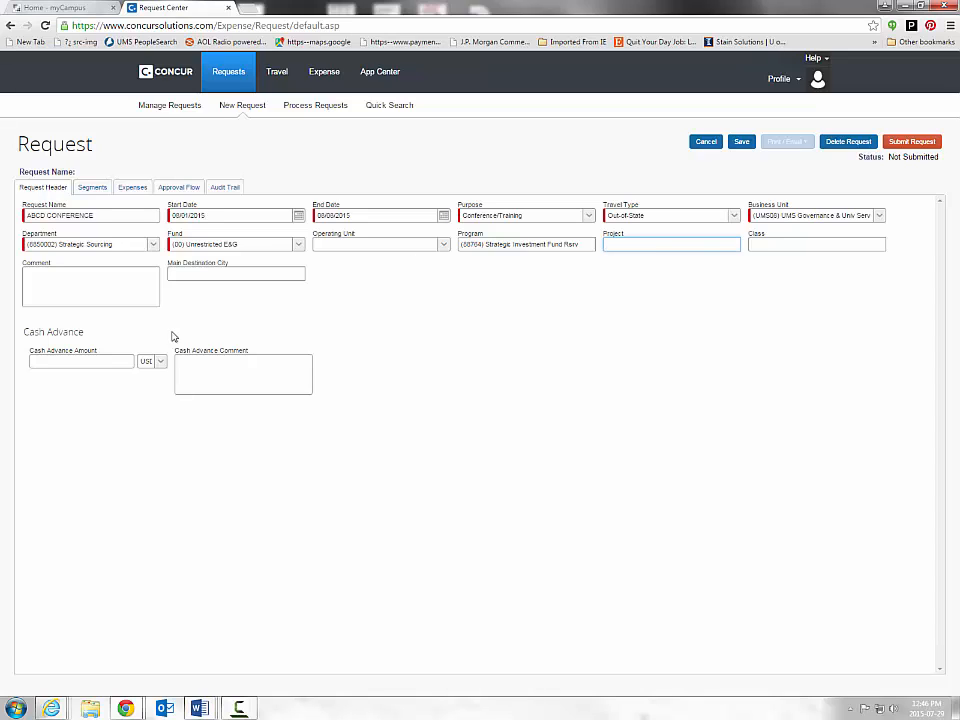
pyautogui.click(70, 300)
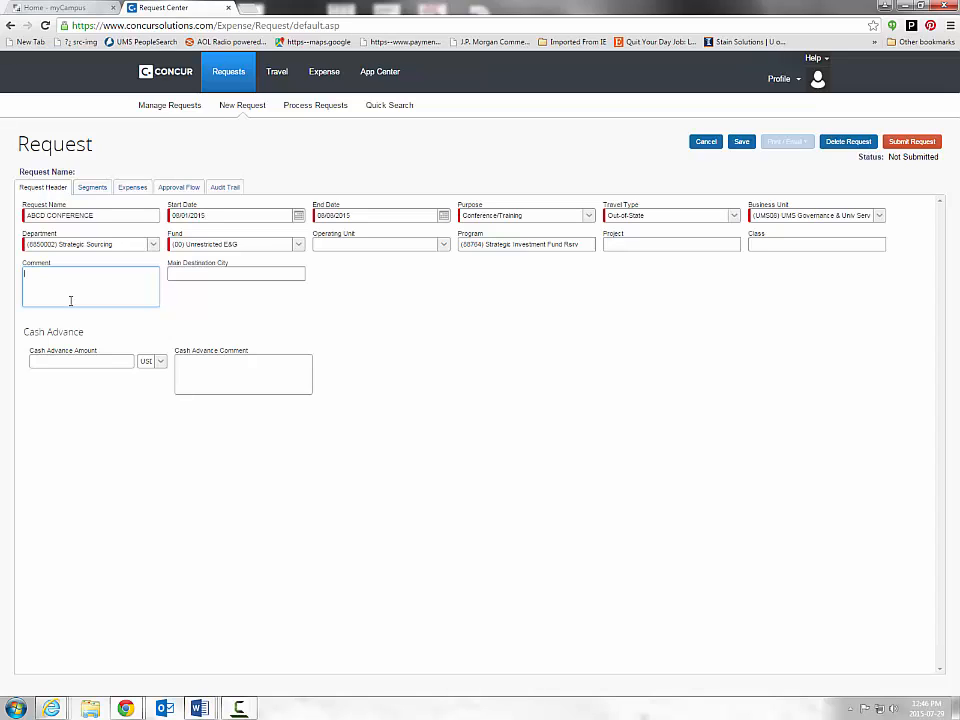
pyautogui.click(221, 275)
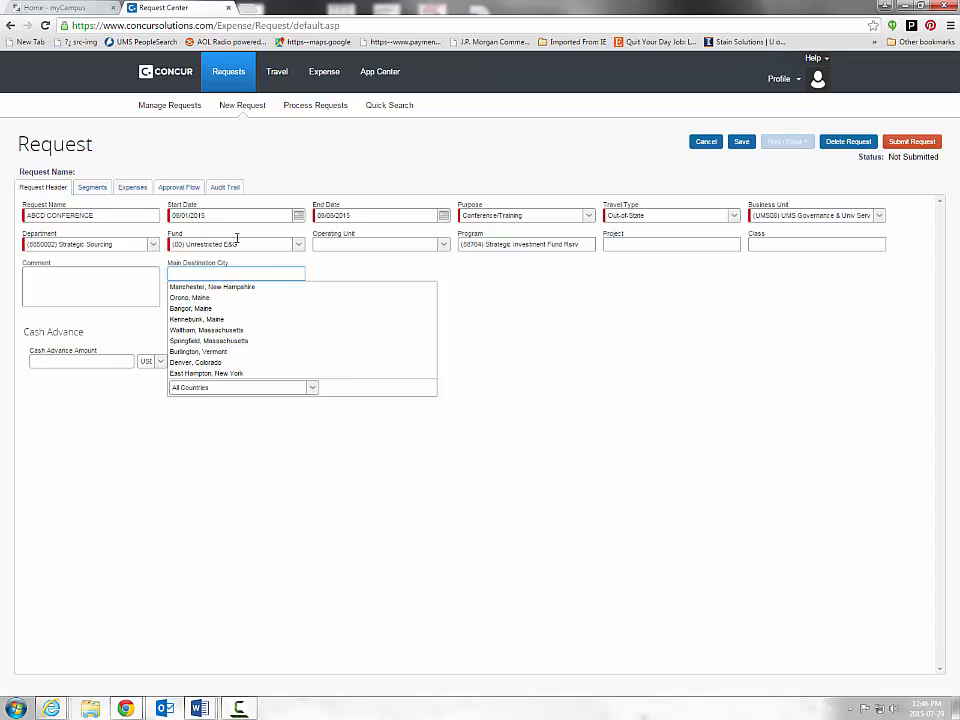
pyautogui.click(540, 344)
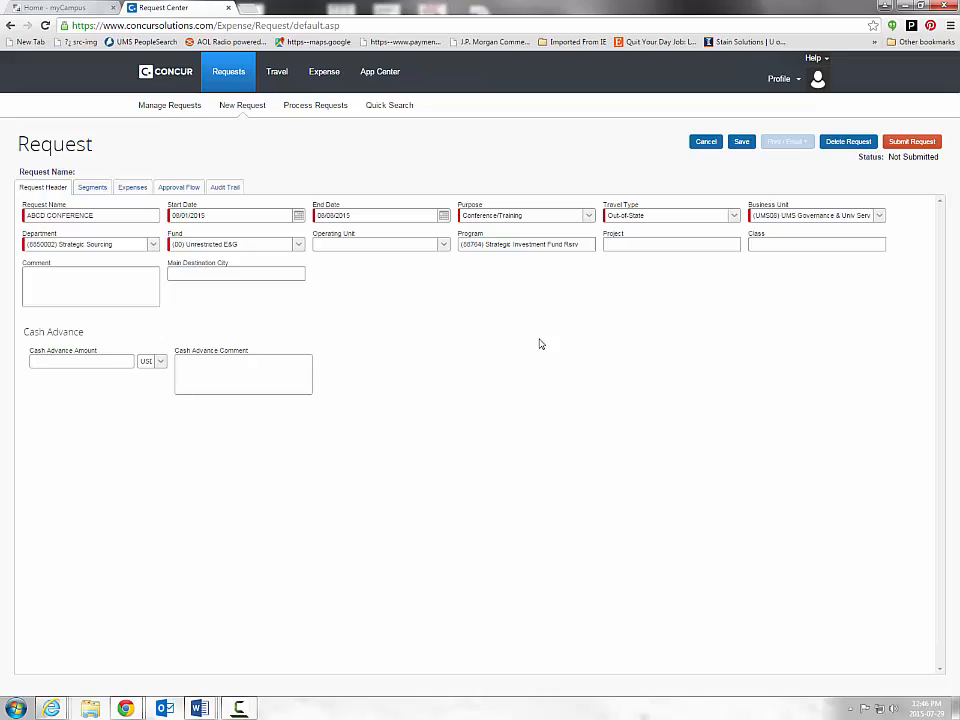
pyautogui.click(68, 359)
pyautogui.click(133, 190)
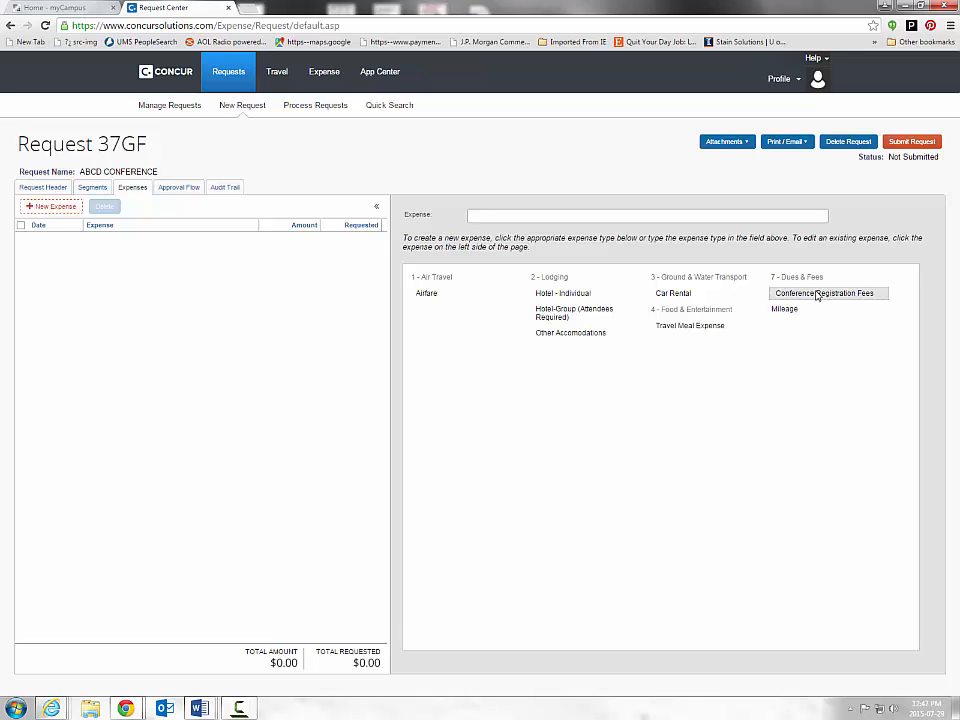
# - Start a Mileage expense dated 08/01/2015
pyautogui.click(789, 310)
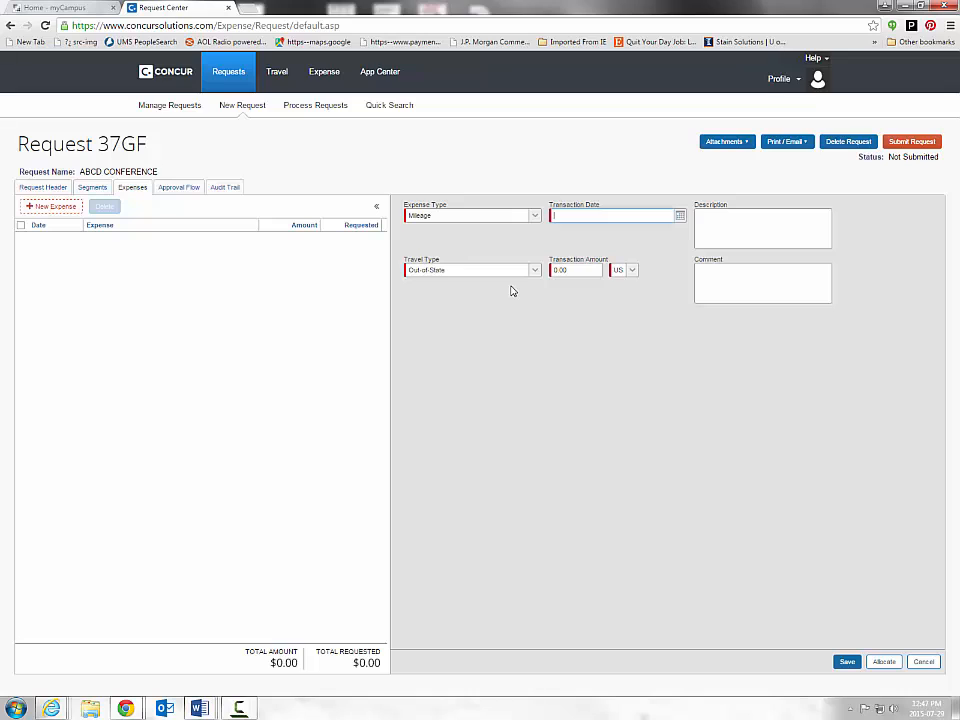
pyautogui.click(680, 217)
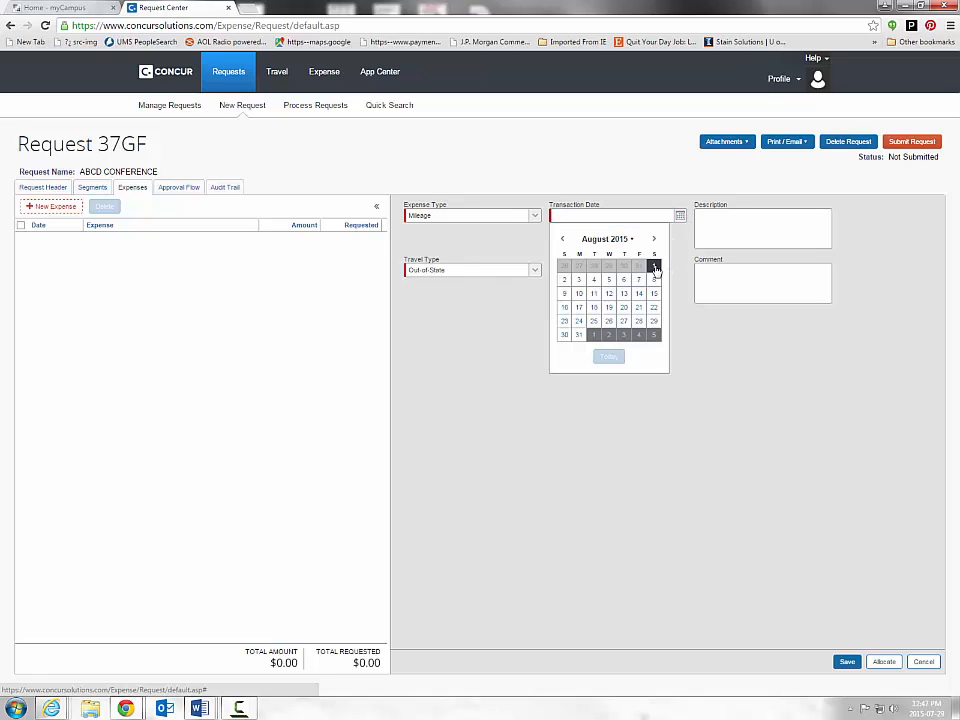
pyautogui.click(654, 266)
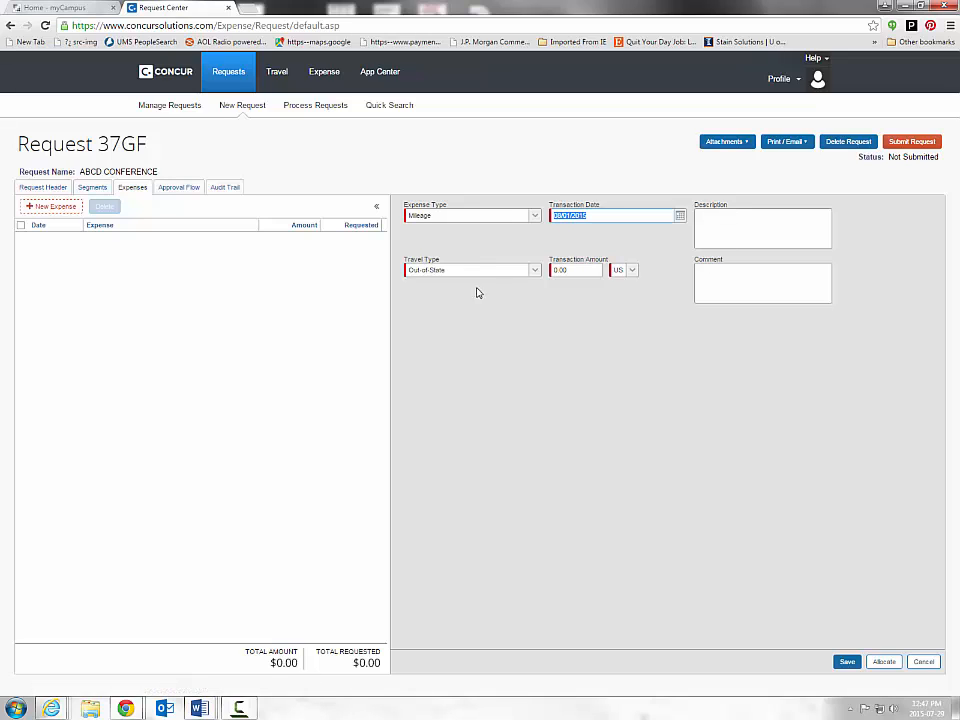
# - Work out 44×2 and enter 88.00 as the mileage transaction amount
pyautogui.click(572, 271)
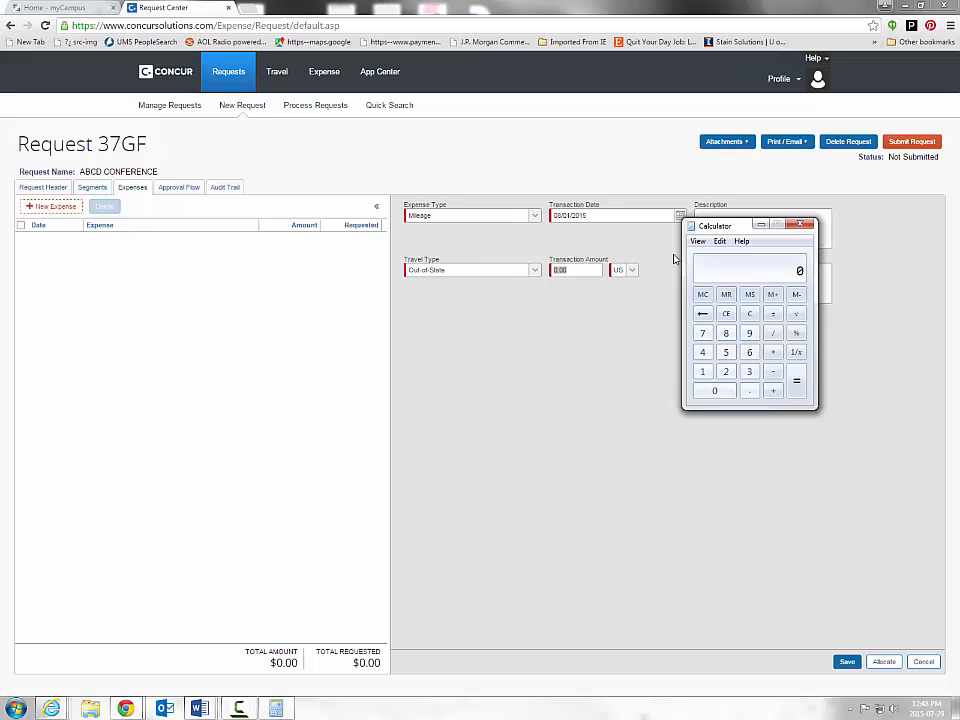
pyautogui.write('44*2')
pyautogui.press('Return')
pyautogui.write('88')
pyautogui.doubleClick(799, 224)
pyautogui.click(572, 271)
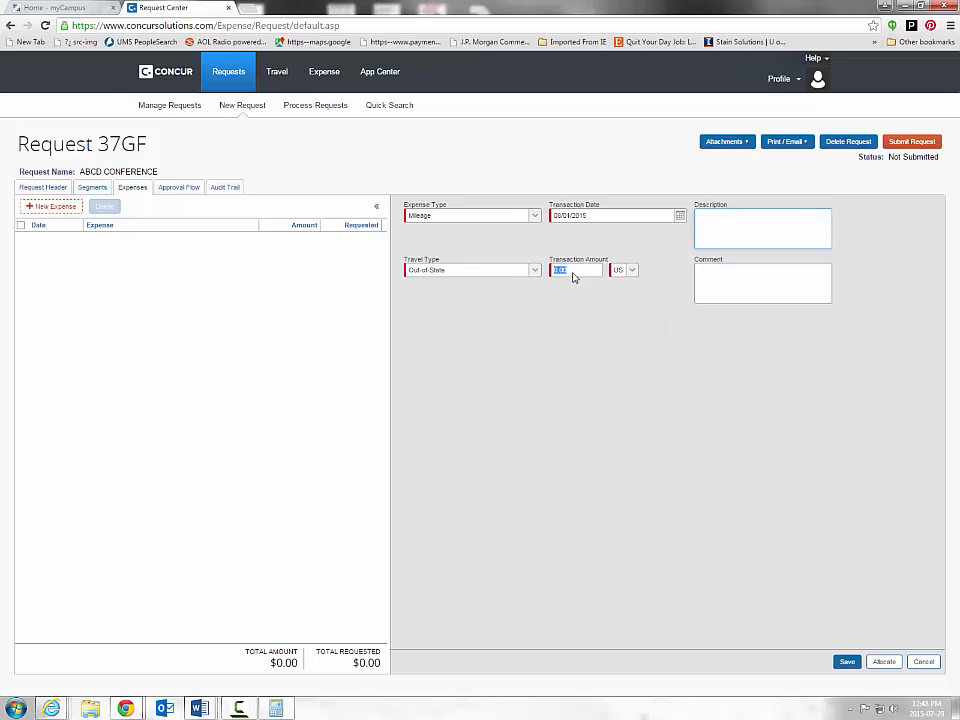
pyautogui.write('88.00')
pyautogui.click(708, 234)
# - Describe the mileage as 'ROUND TRIP EXPENSE ESTIMATE' and save it
pyautogui.click(743, 286)
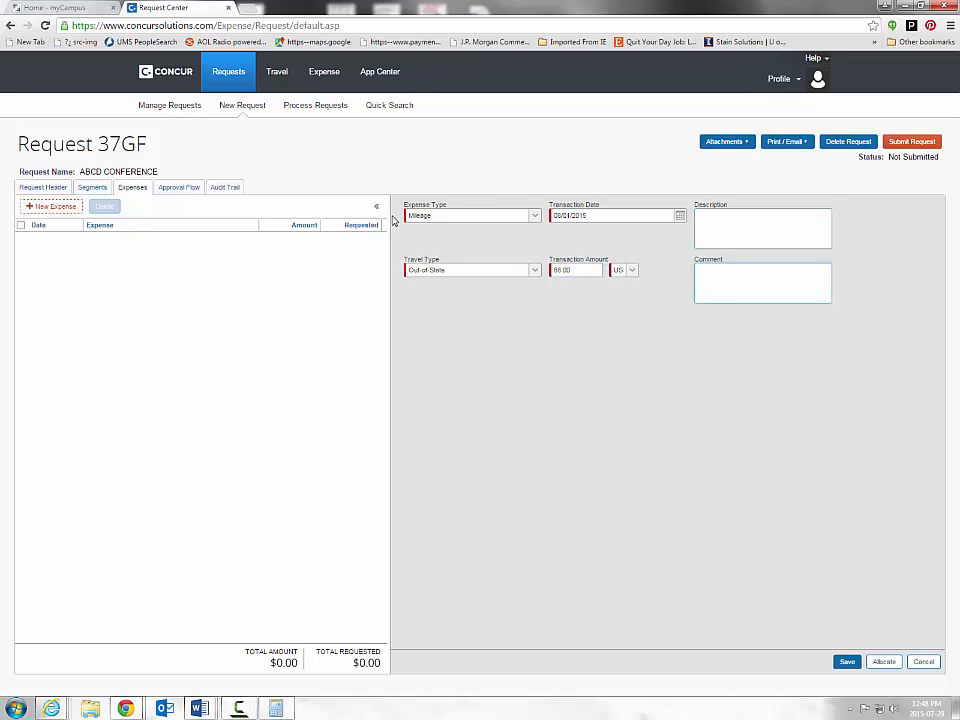
pyautogui.click(762, 247)
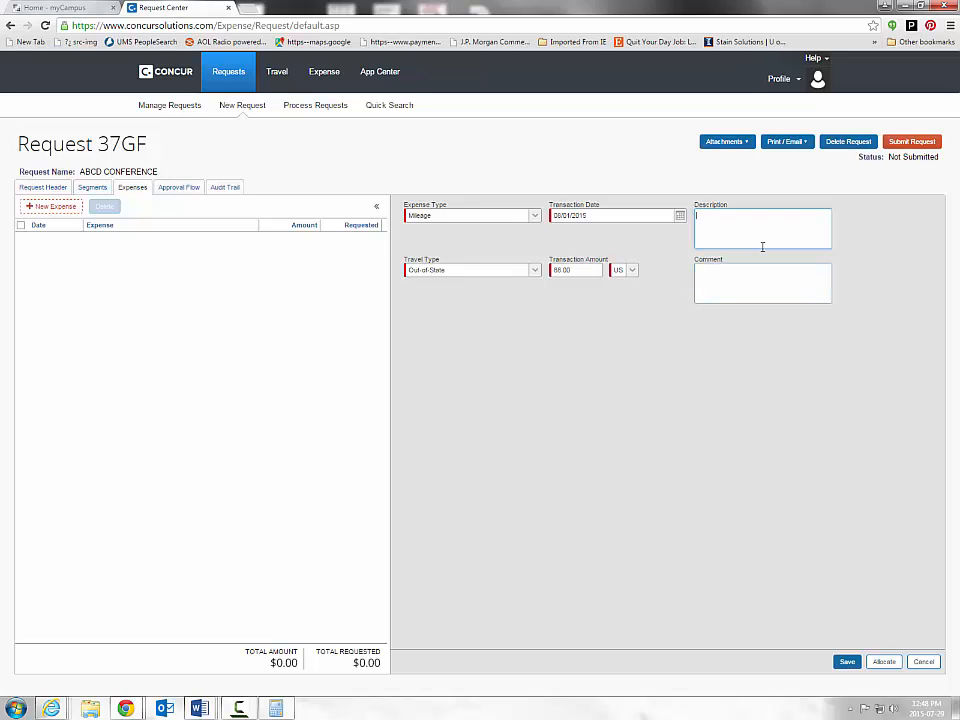
pyautogui.write('ROUND TRIP EXPENSE ESTIMATE')
pyautogui.click(847, 662)
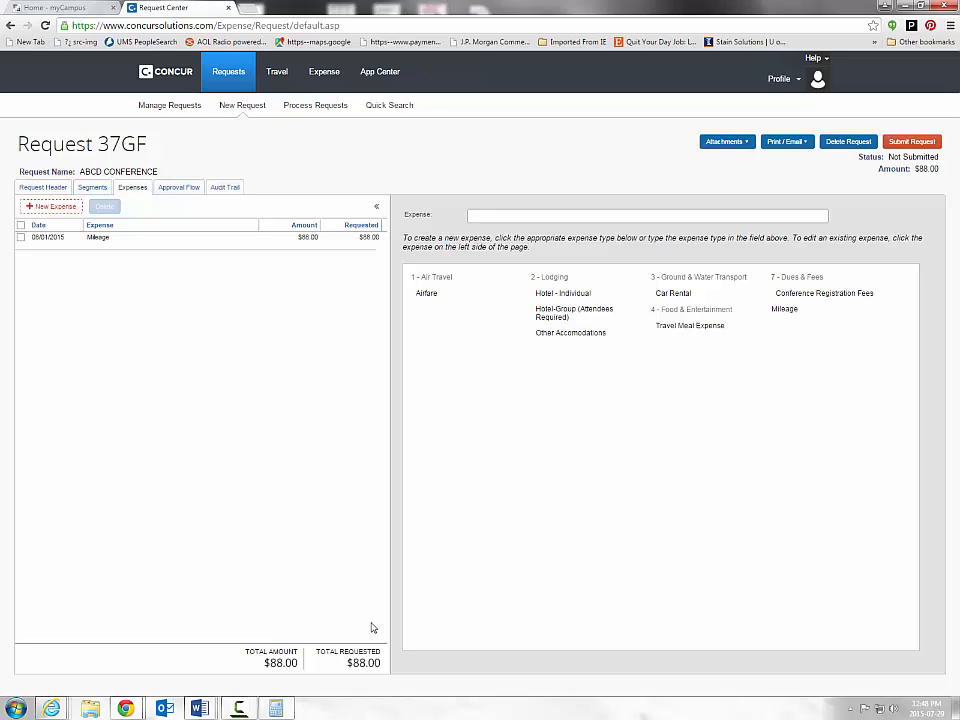
# - Start a Hotel - Individual expense dated 08/01/2015 for 700.00
pyautogui.click(581, 298)
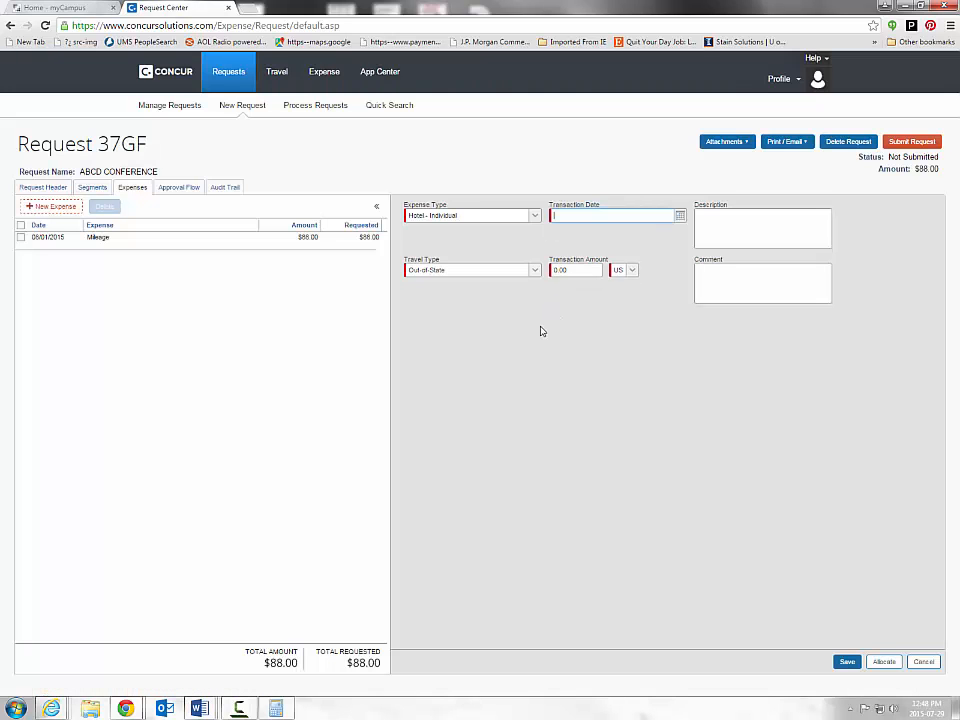
pyautogui.click(681, 216)
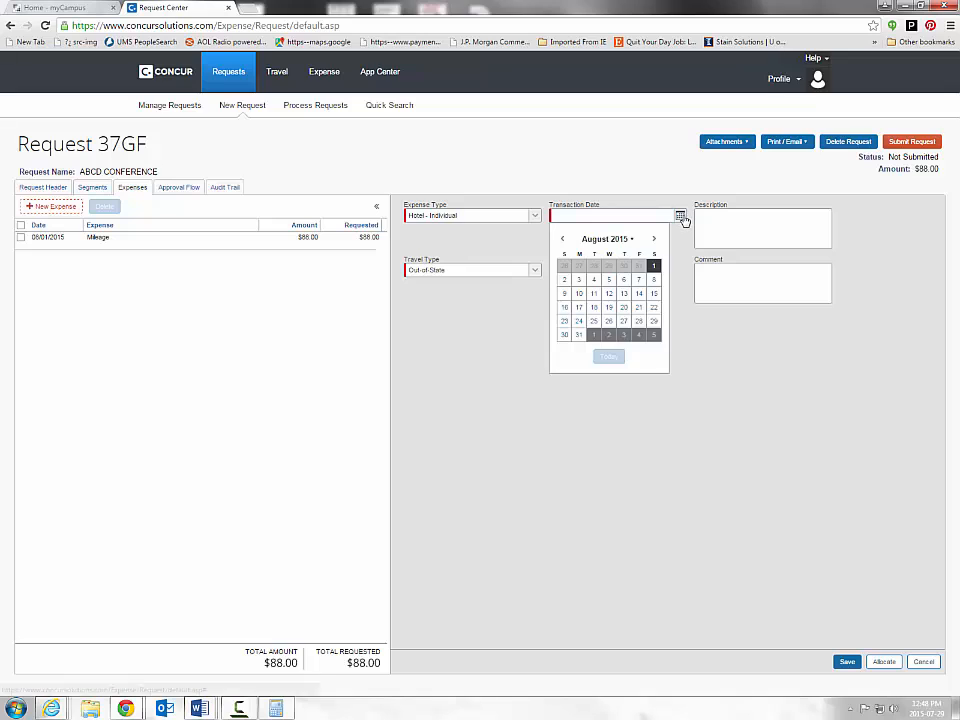
pyautogui.click(655, 265)
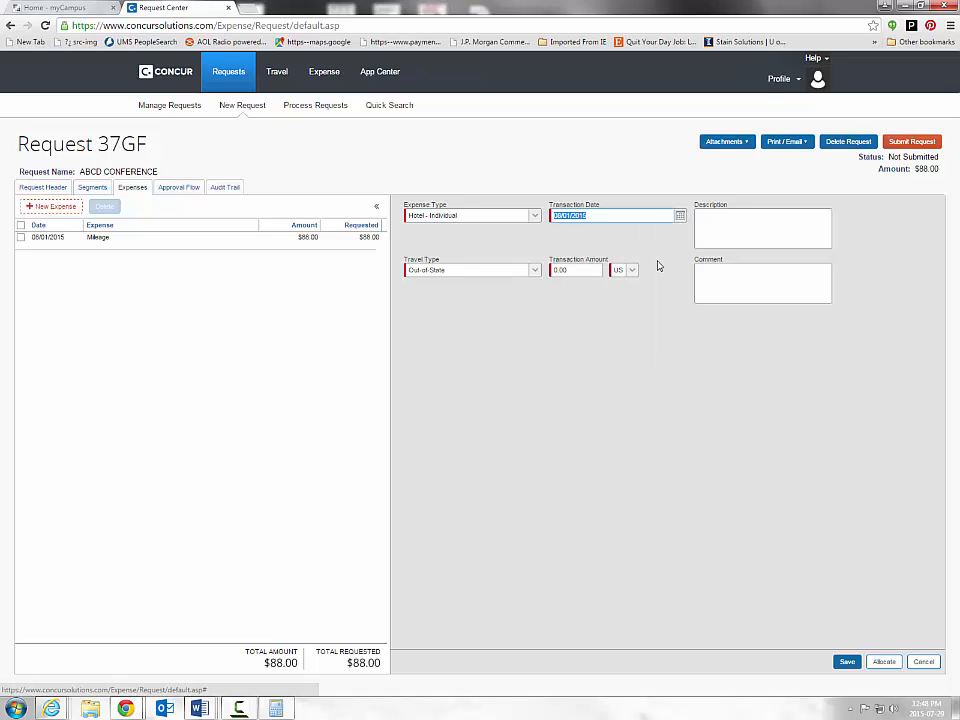
pyautogui.click(584, 274)
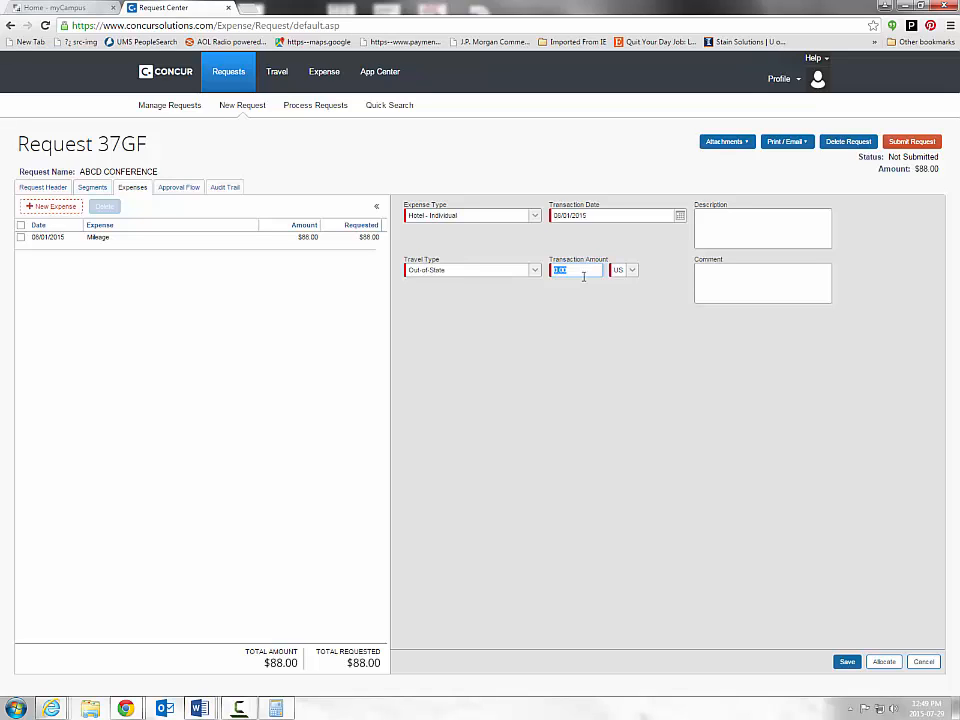
pyautogui.write('700.00')
# - Comment 'SEVEN NIGHTS AT $100' on the hotel expense and save it
pyautogui.click(729, 281)
pyautogui.write('SEVEN NIGHTS AT $100')
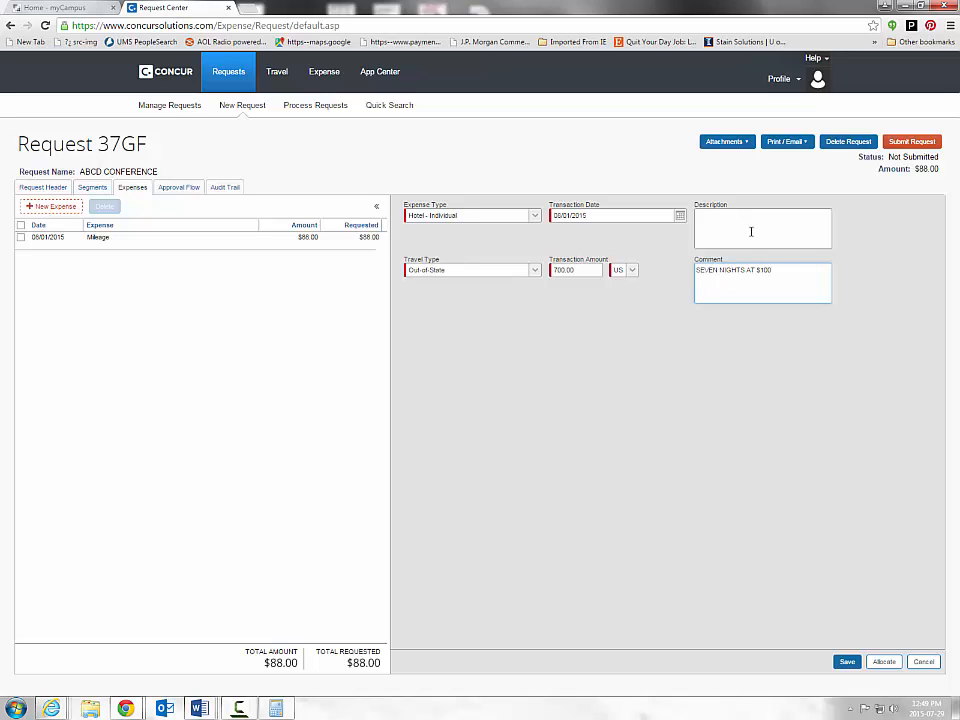
pyautogui.click(846, 662)
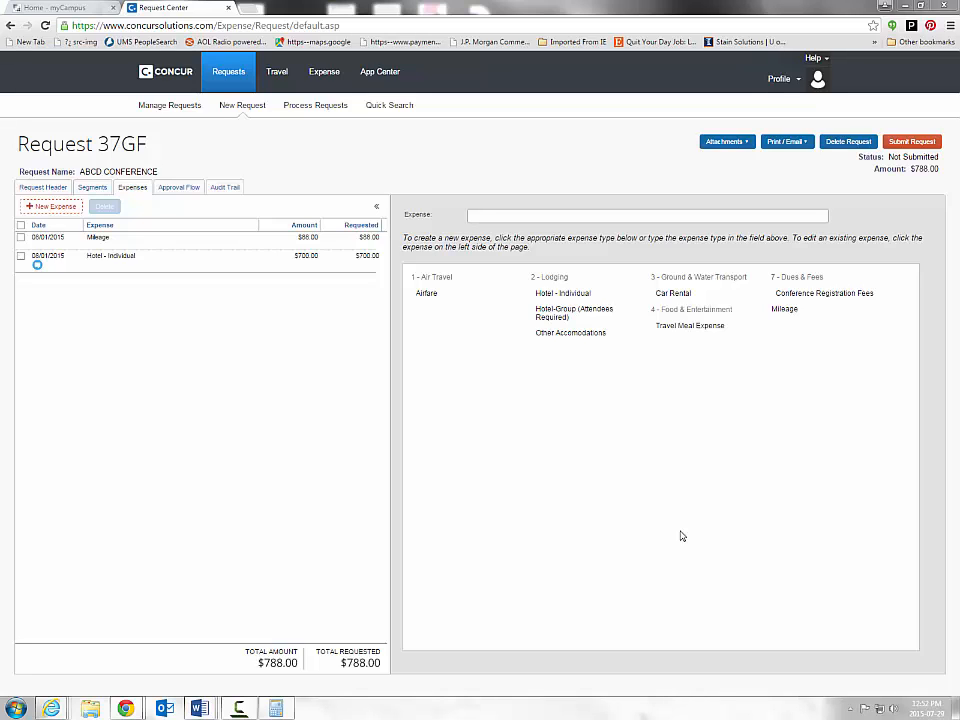
# - Start a Travel Meal Expense dated 08/01/2015
pyautogui.click(667, 330)
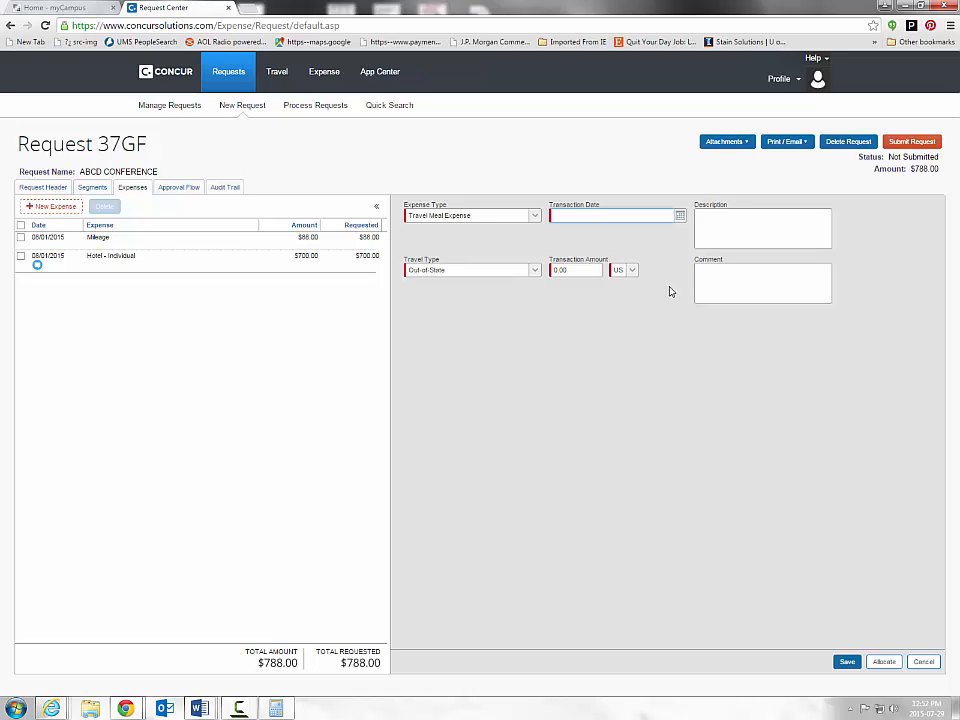
pyautogui.click(679, 216)
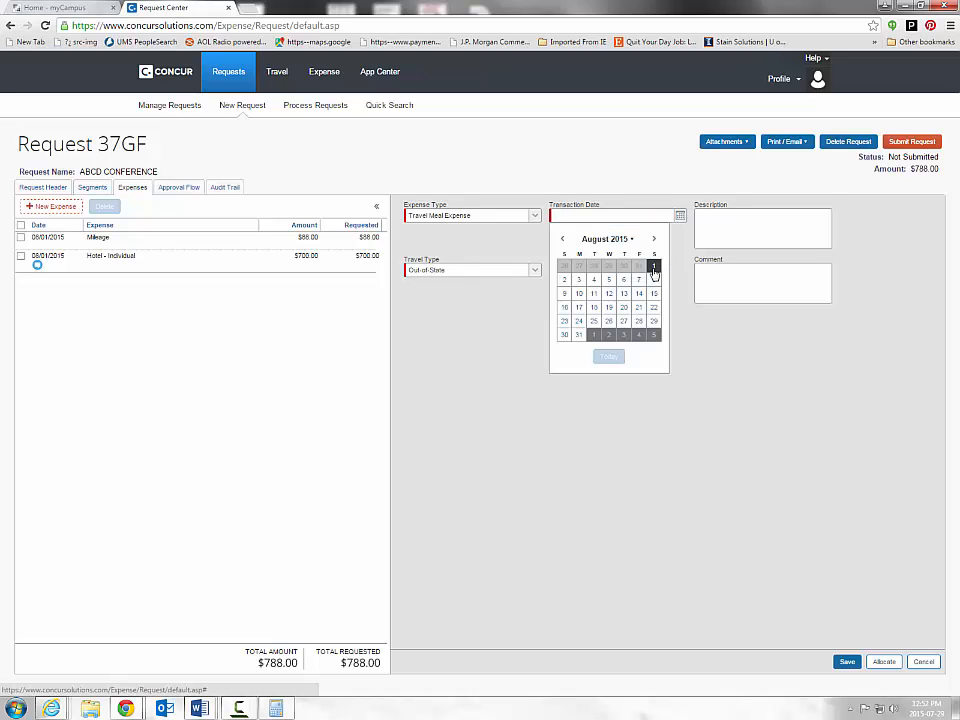
pyautogui.click(654, 270)
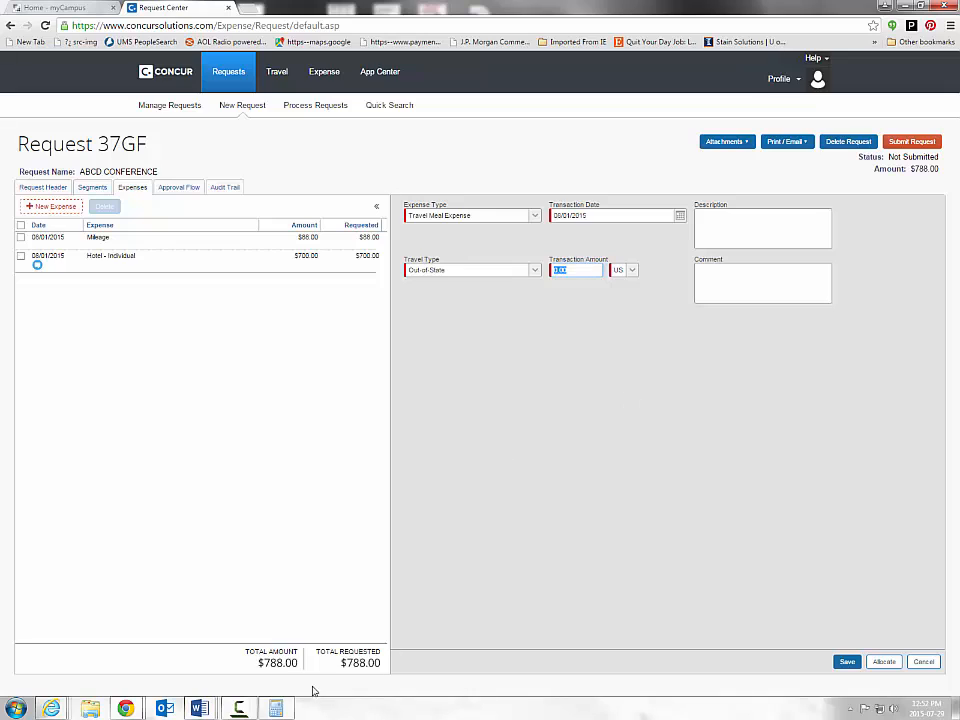
# - Calculate 46×7 in Calculator and enter 322 as the meal amount
pyautogui.click(275, 708)
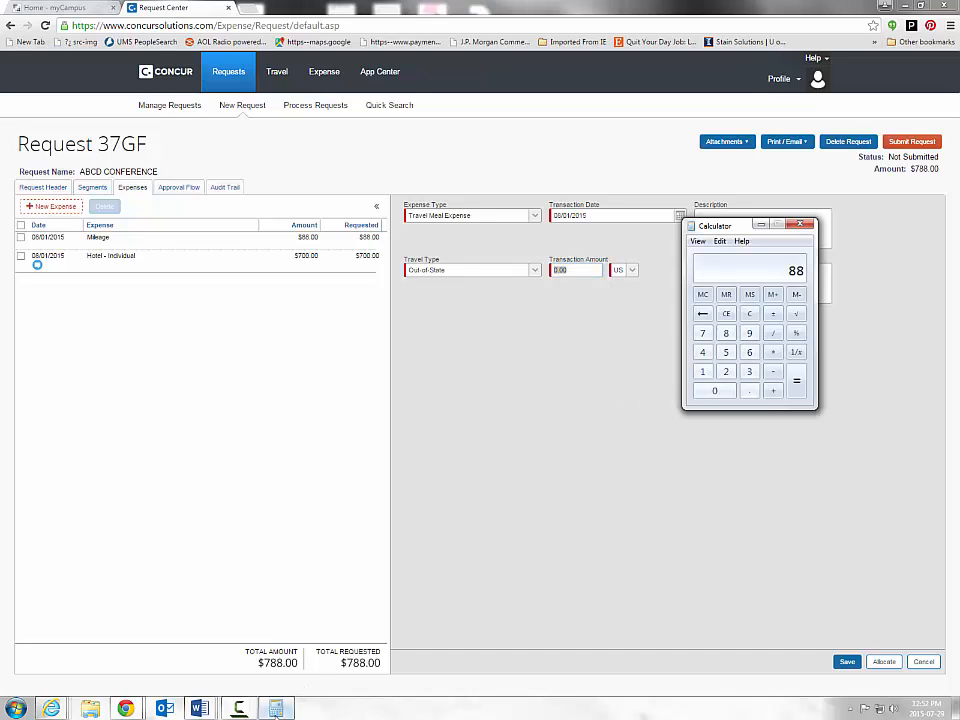
pyautogui.click(726, 313)
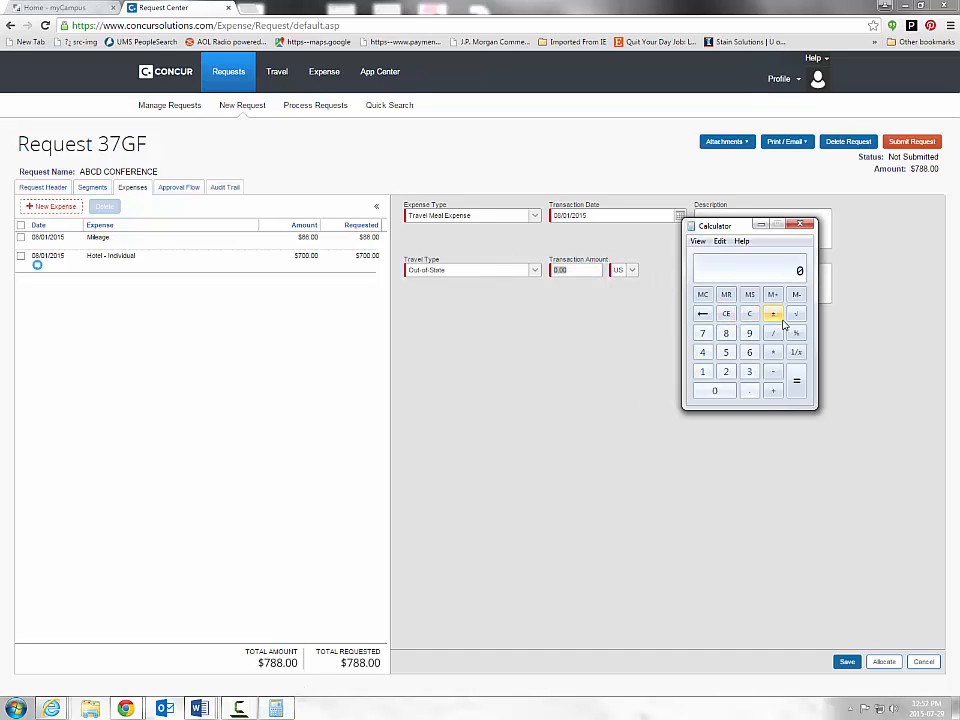
pyautogui.write('46')
pyautogui.press('Return')
pyautogui.write('*7')
pyautogui.press('Return')
pyautogui.click(578, 268)
pyautogui.press('BackSpace')
pyautogui.press('BackSpace')
pyautogui.press('BackSpace')
pyautogui.press('BackSpace')
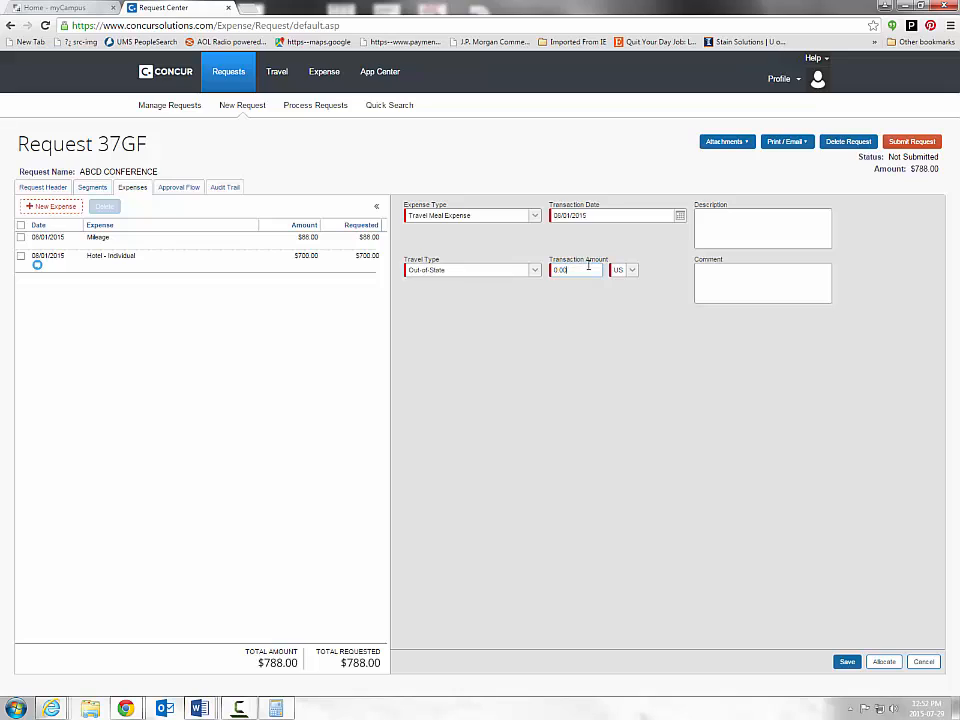
pyautogui.write('322')
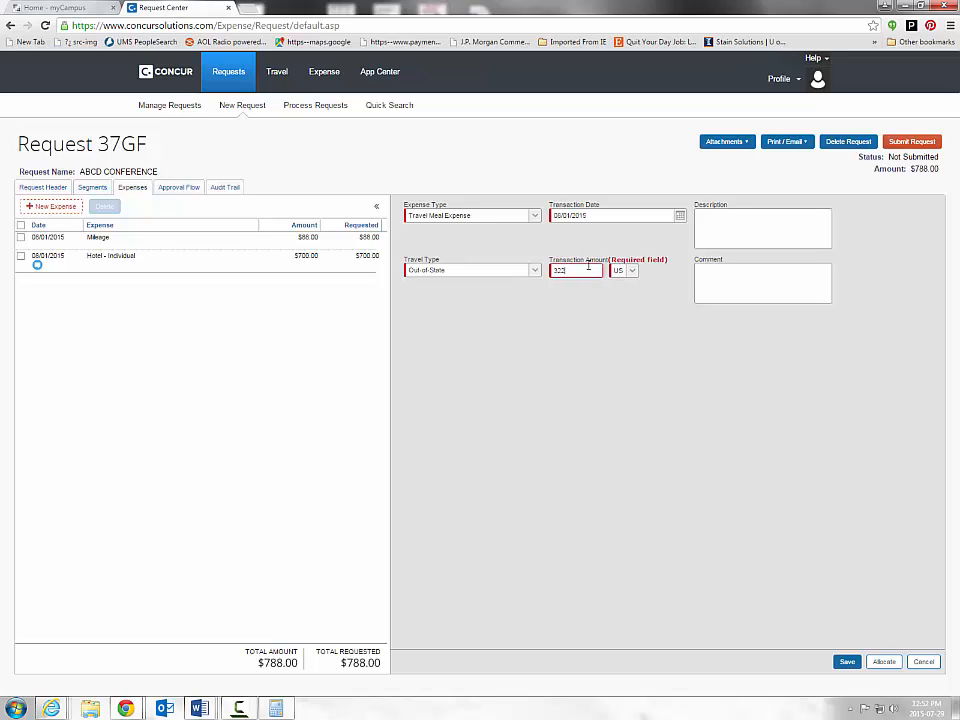
pyautogui.click(691, 365)
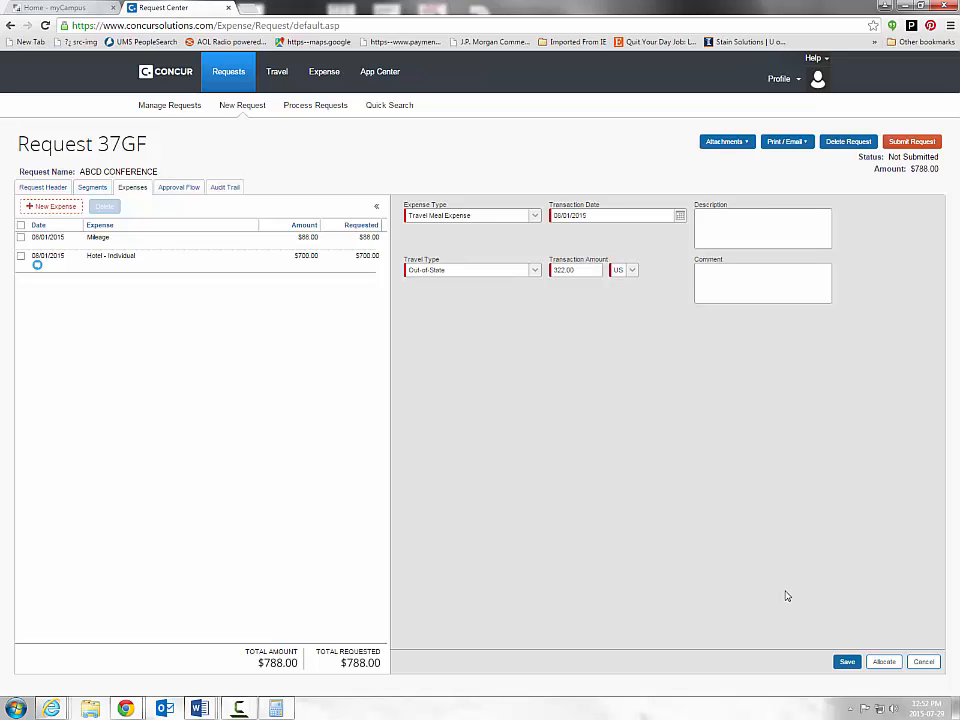
# - Comment 'seven days of travel x $46 meal reimbursement rate' and save the meal expense
pyautogui.click(752, 286)
pyautogui.write('seven days of travel x $46 meal rei')
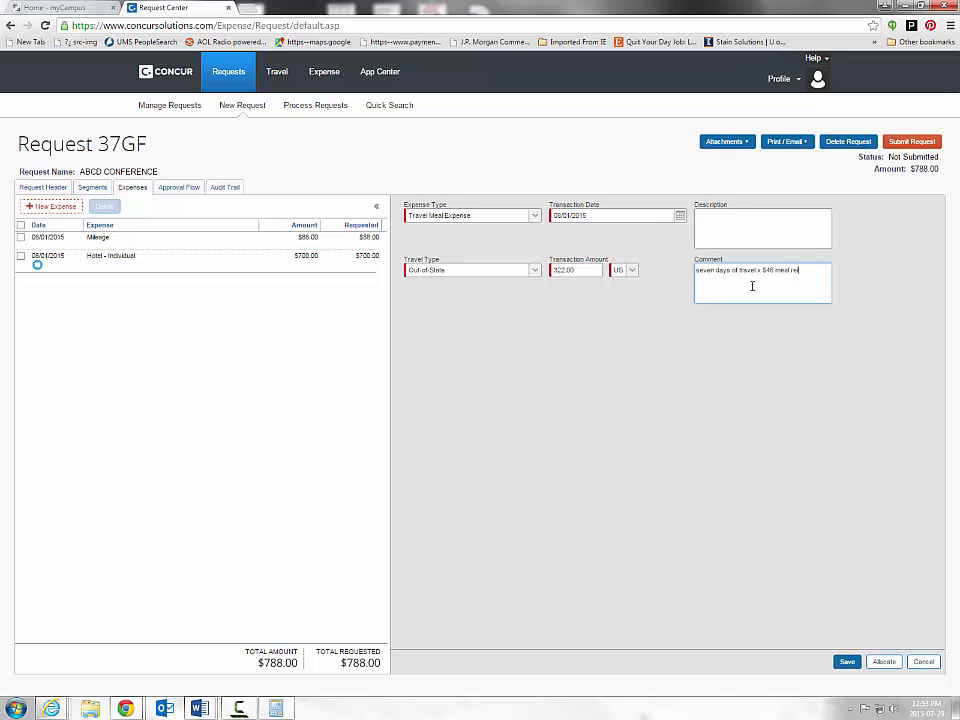
pyautogui.write('mbursement rate')
pyautogui.click(847, 662)
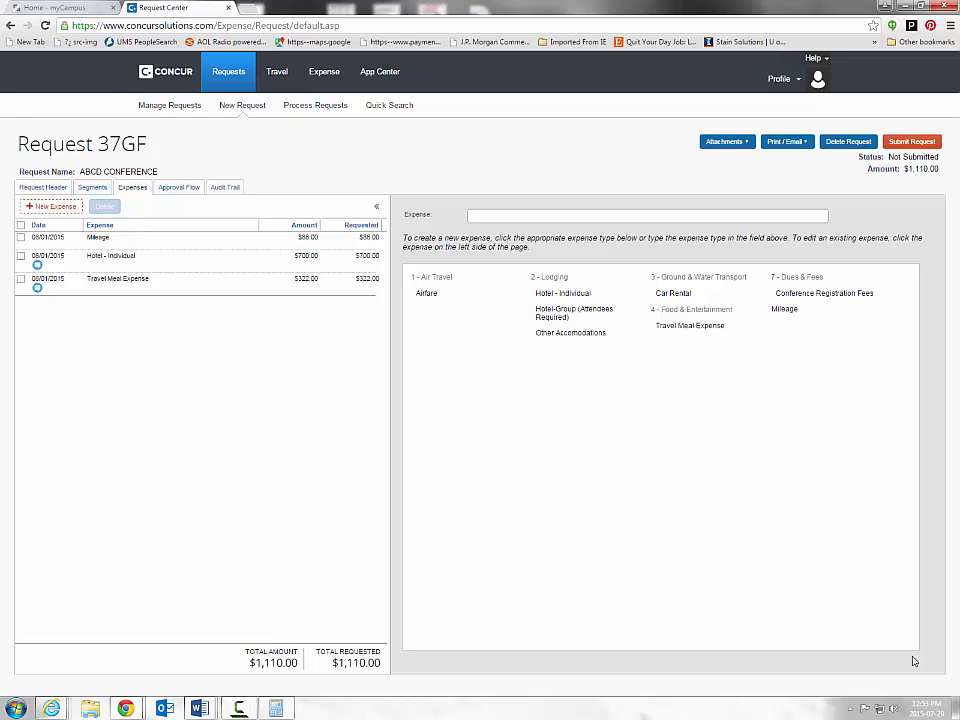
pyautogui.click(912, 143)
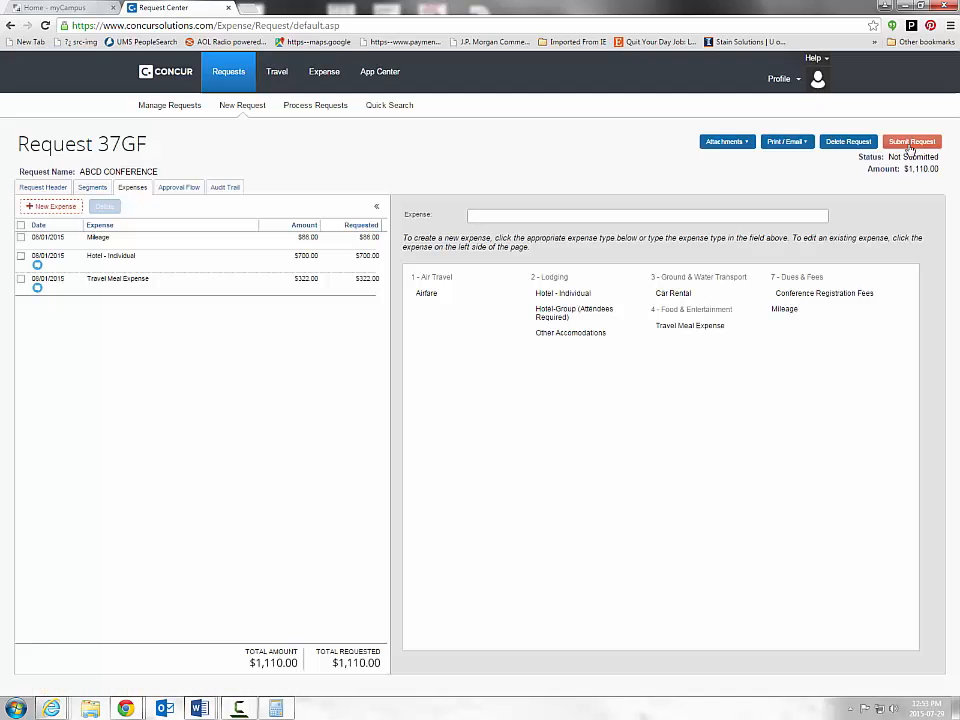